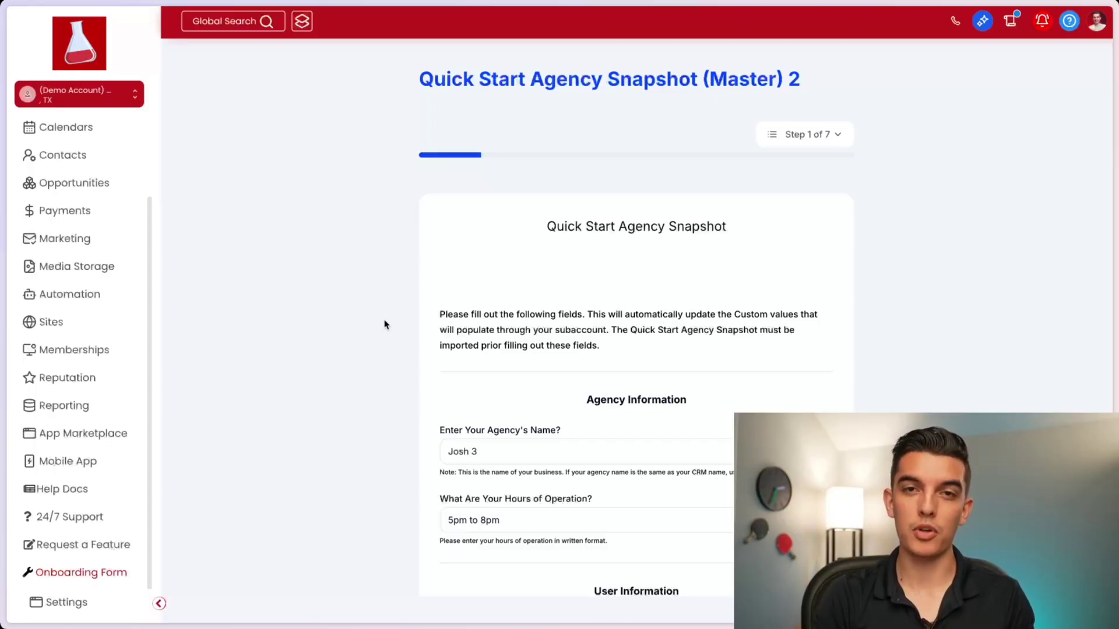
# Step: Review every onboarding form field from Step 1 to Step 7 of 7, including Name Of User 1
pyautogui.scroll(-3, 387, 325)
pyautogui.moveTo(501, 363); pyautogui.dragTo(439, 367)
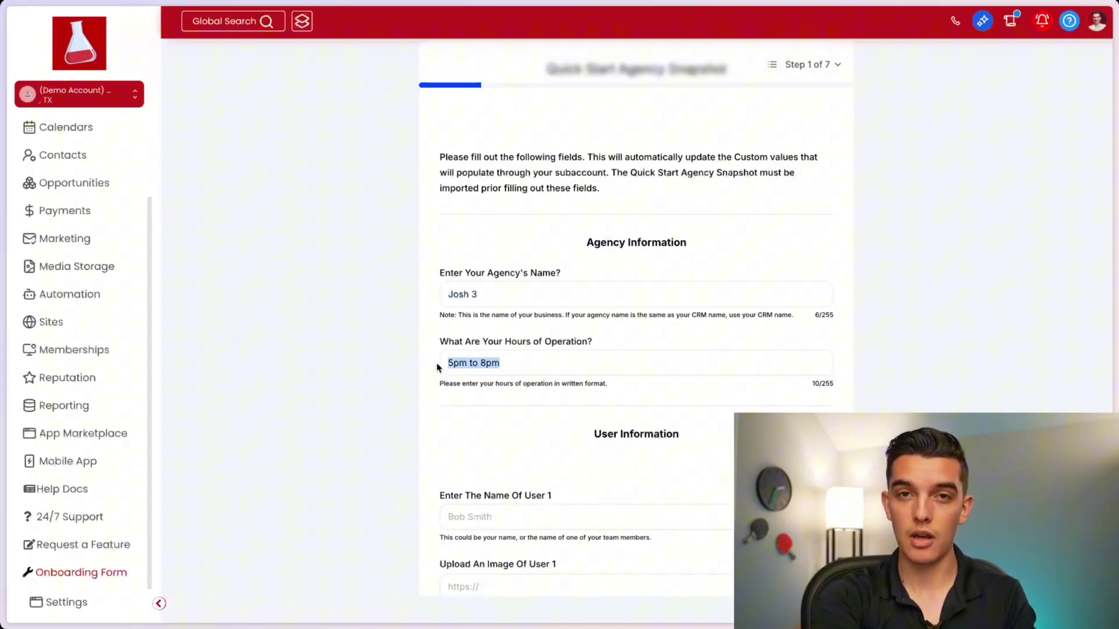
pyautogui.scroll(-3, 528, 439)
pyautogui.click(541, 365)
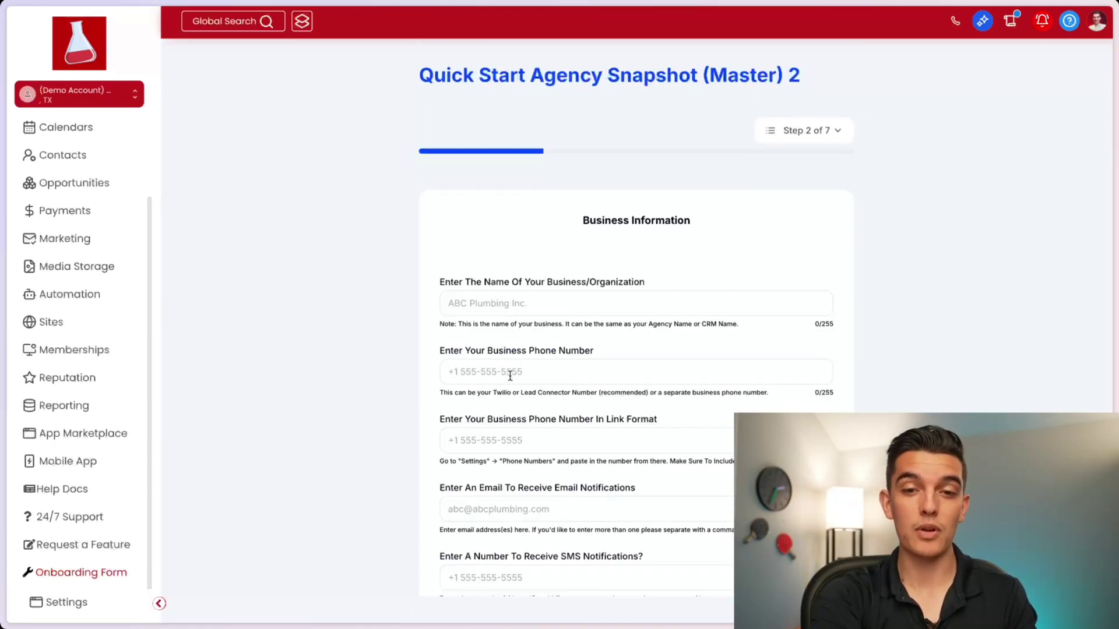
pyautogui.scroll(-2, 527, 348)
pyautogui.scroll(-2, 526, 351)
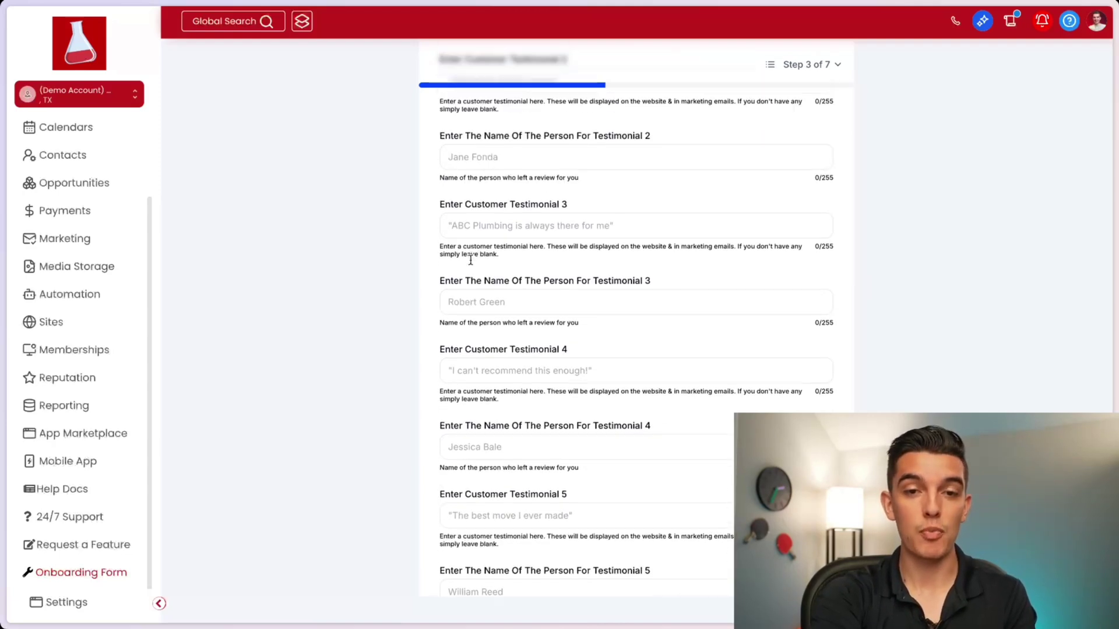
pyautogui.scroll(3, 474, 251)
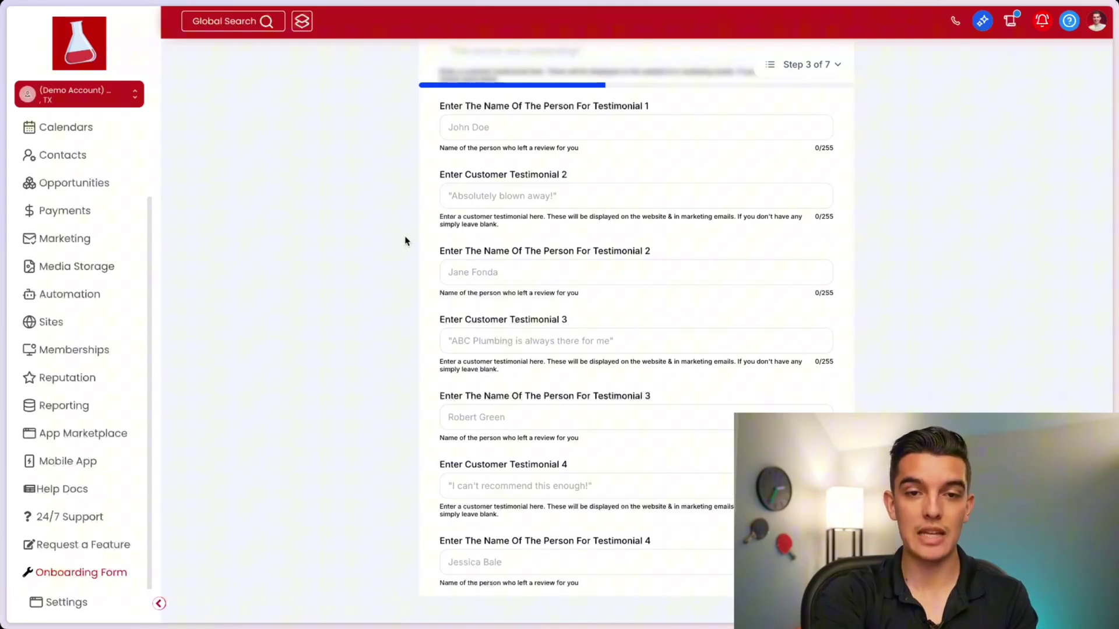
pyautogui.scroll(-4, 415, 274)
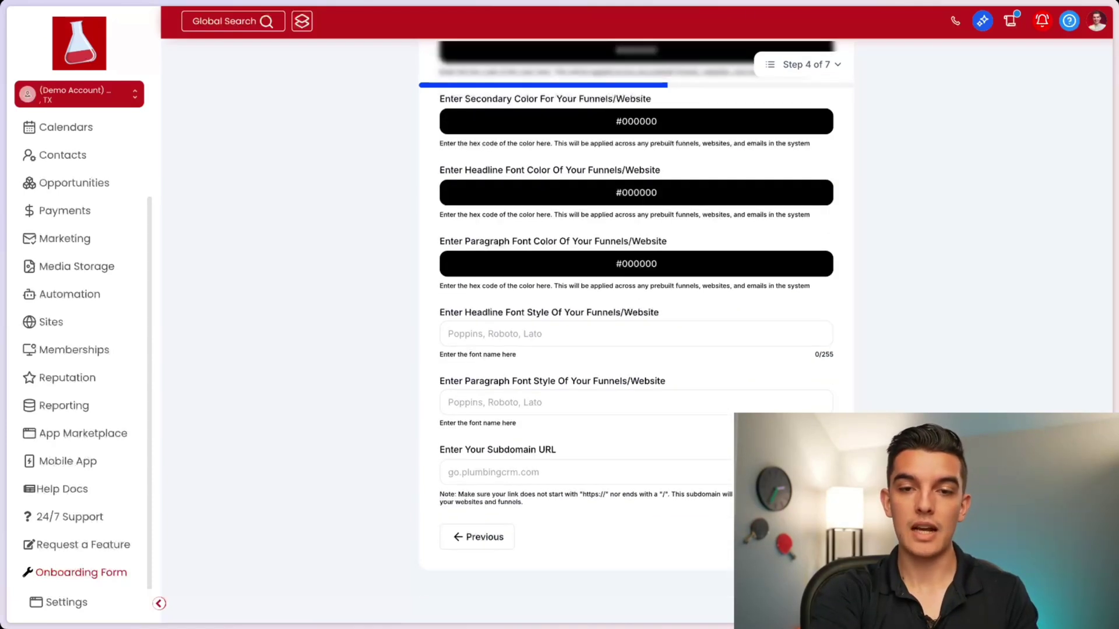
pyautogui.scroll(3, 445, 256)
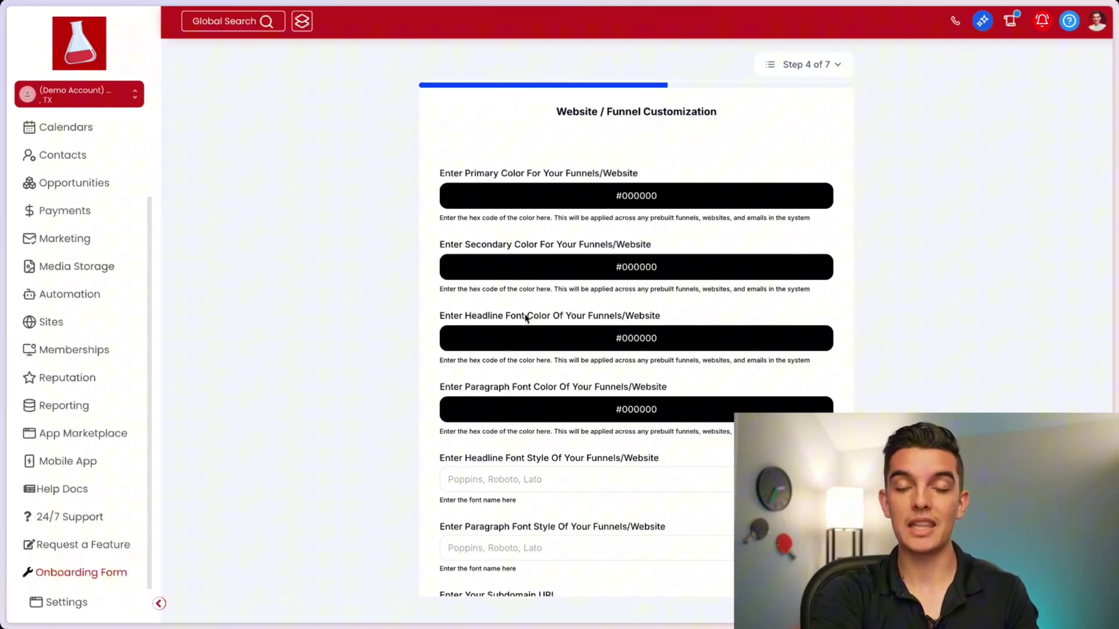
pyautogui.scroll(-3, 525, 388)
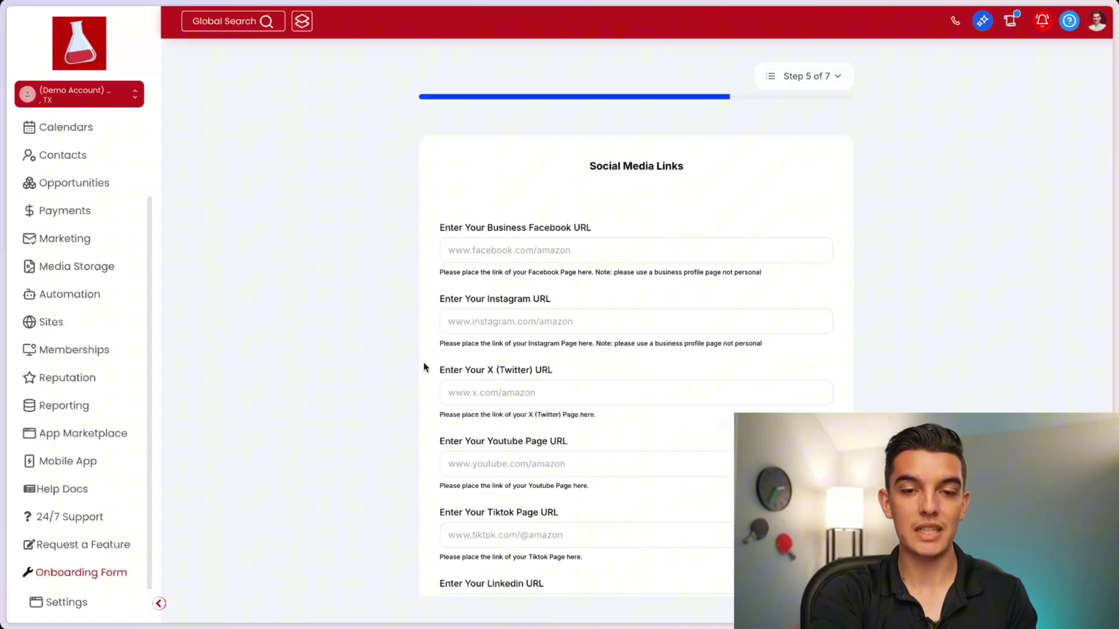
pyautogui.scroll(-3, 424, 367)
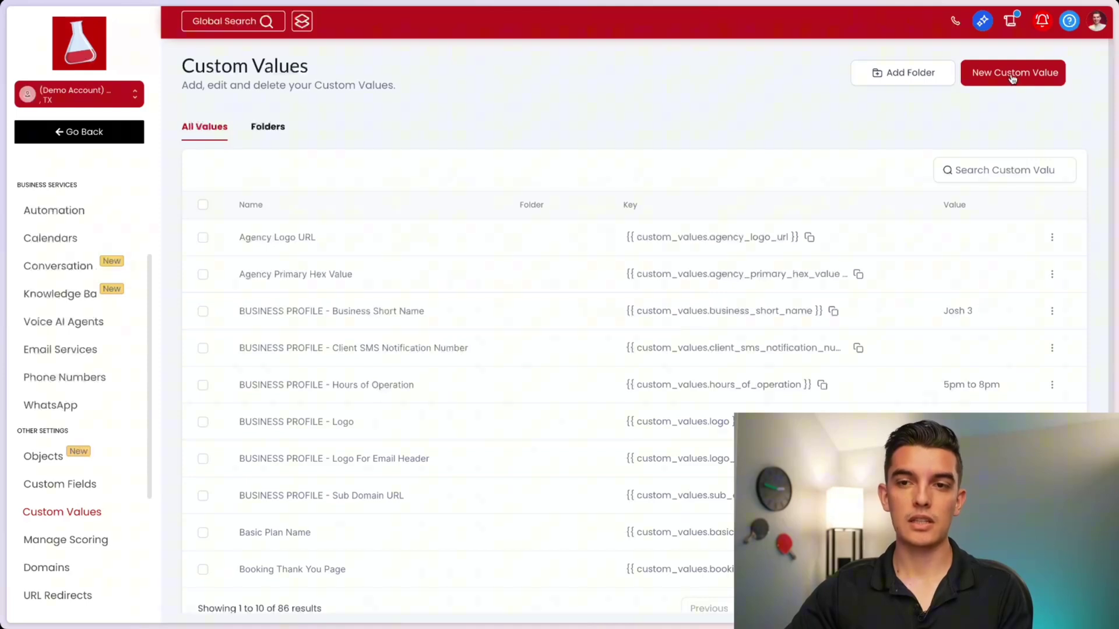
# Step: Open and cancel a new custom value, then highlight Business Short Name, Client SMS Notification Number, Hours of Operation and Logo
pyautogui.click(1013, 76)
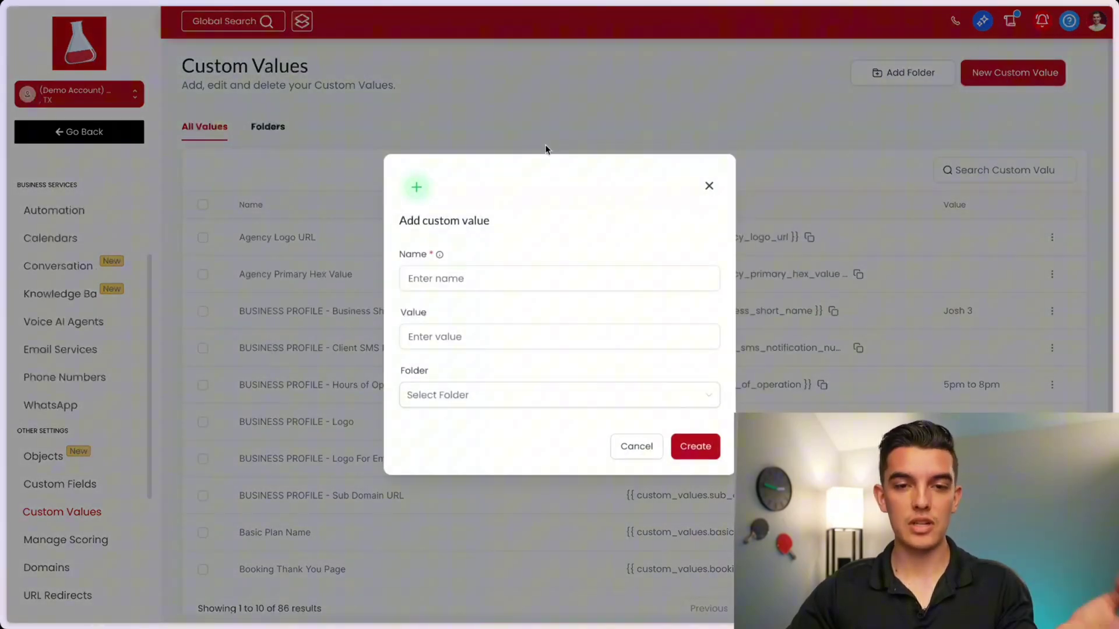
pyautogui.click(708, 187)
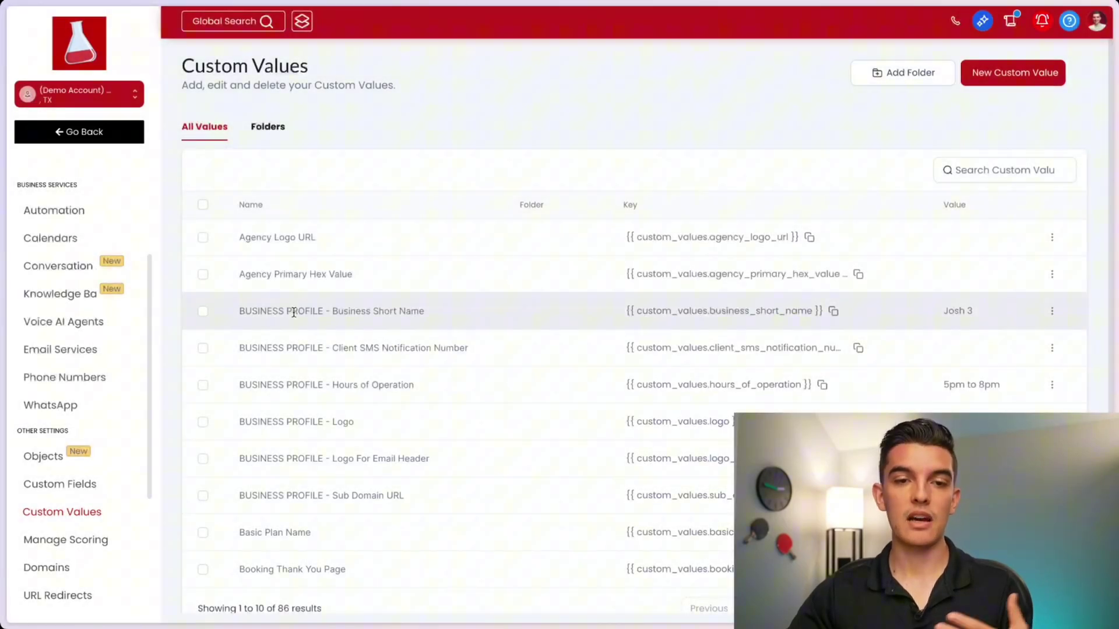
pyautogui.moveTo(333, 313); pyautogui.dragTo(430, 312)
pyautogui.moveTo(333, 349); pyautogui.dragTo(474, 350)
pyautogui.moveTo(335, 387); pyautogui.dragTo(418, 386)
pyautogui.moveTo(332, 423); pyautogui.dragTo(355, 423)
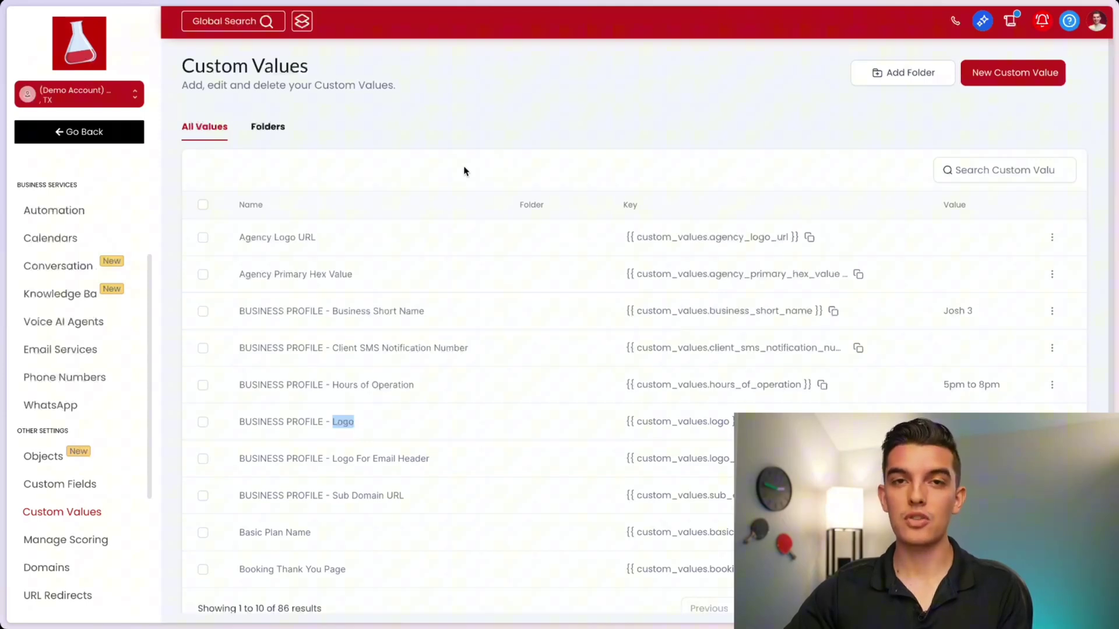
pyautogui.click(570, 169)
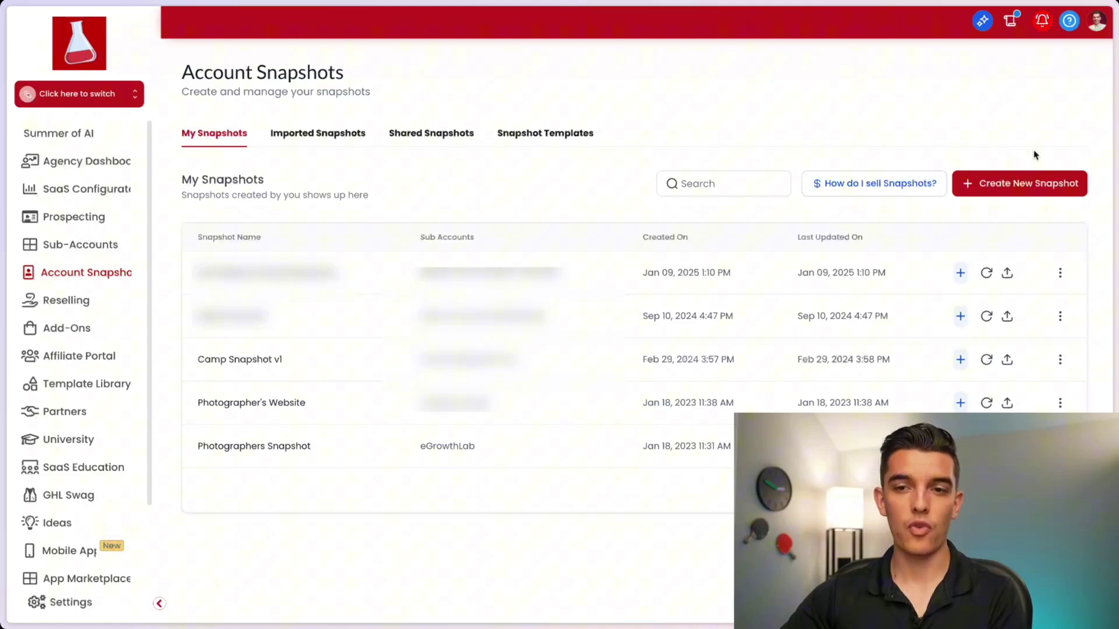
# Step: Start a snapshot named 'Onboarding' from the (Demo Account) Marketing sub-account and continue to its assets
pyautogui.click(1031, 183)
pyautogui.click(491, 285)
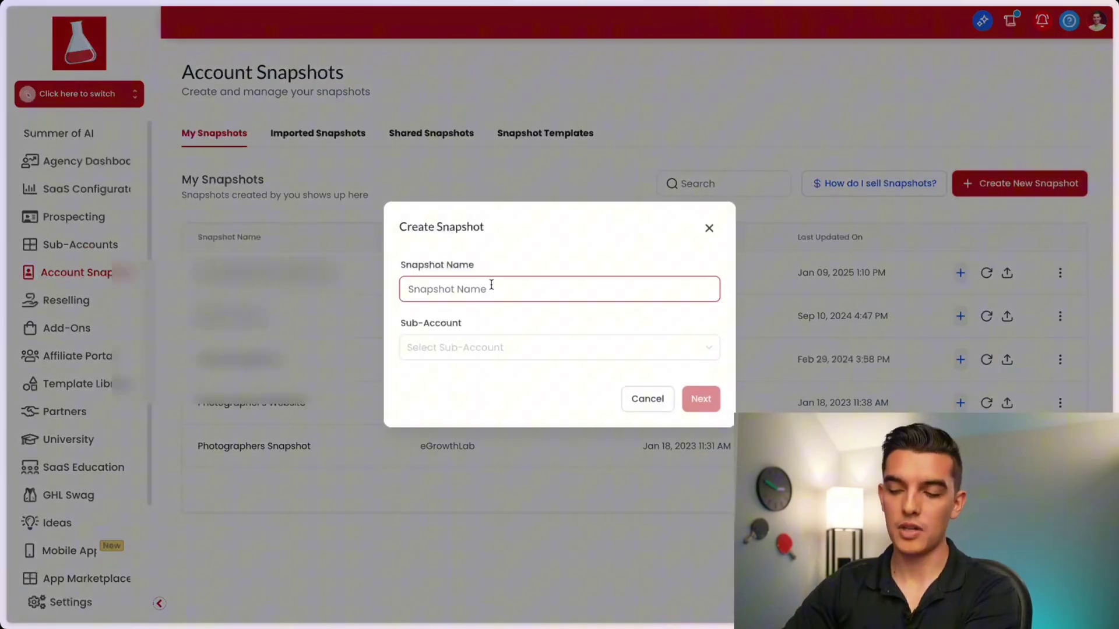
pyautogui.write('Onboarding')
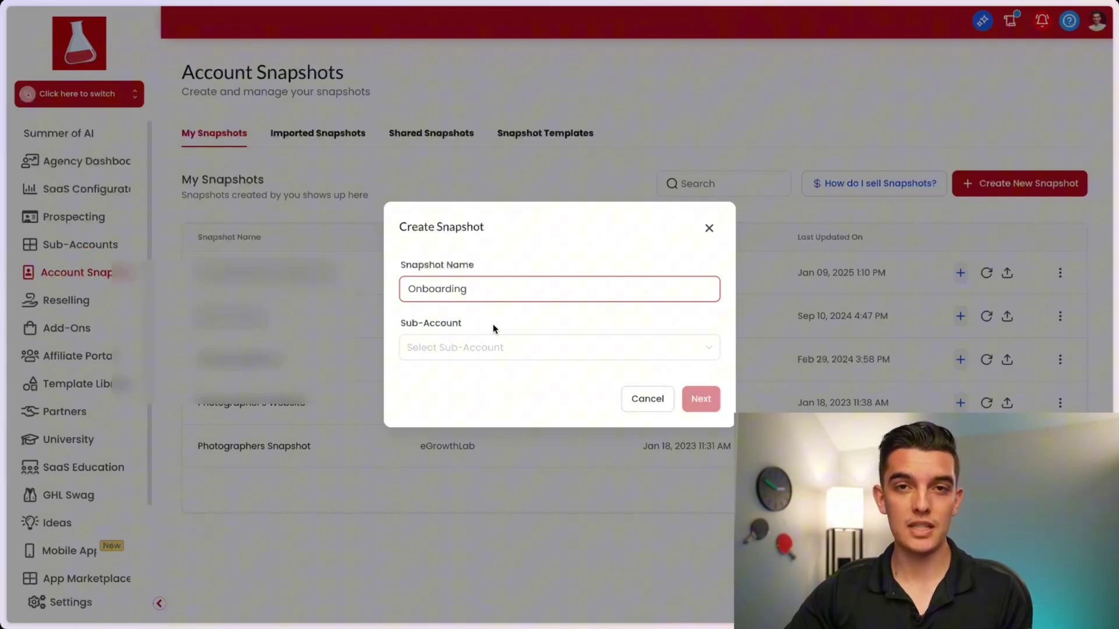
pyautogui.click(493, 347)
pyautogui.click(474, 373)
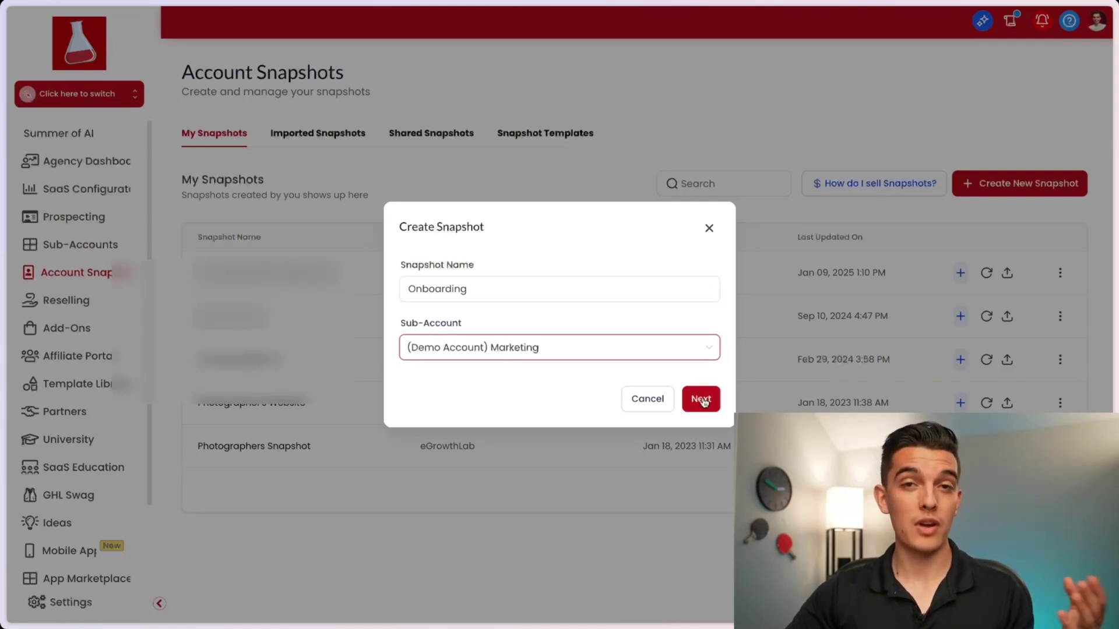
pyautogui.click(702, 399)
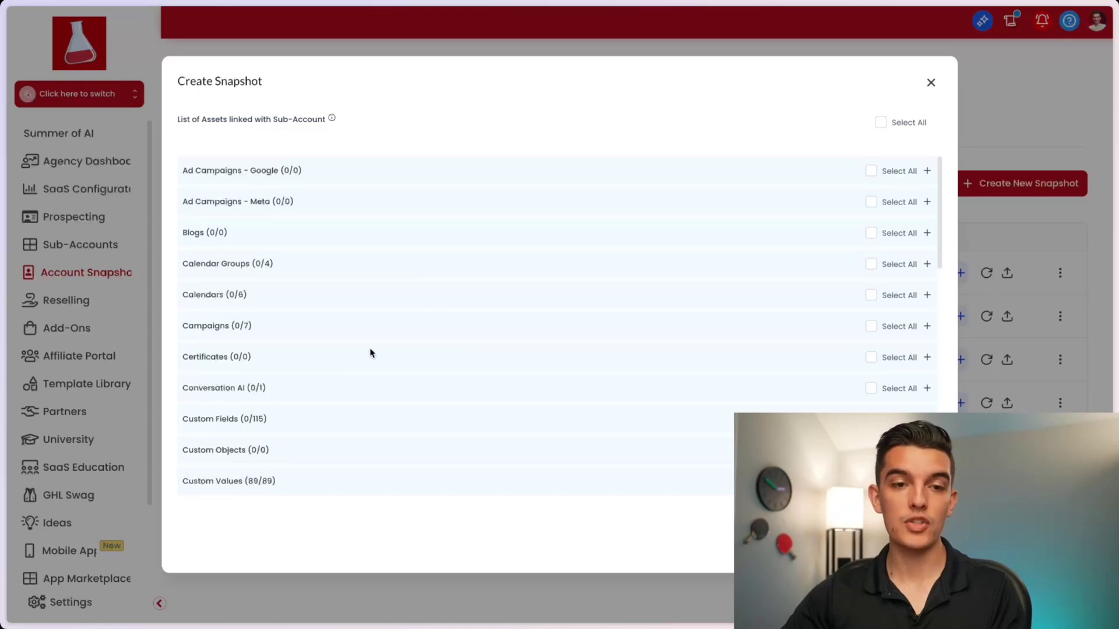
# Step: Select all 7 campaigns, all custom values and all 18 forms, then create the snapshot
pyautogui.click(870, 327)
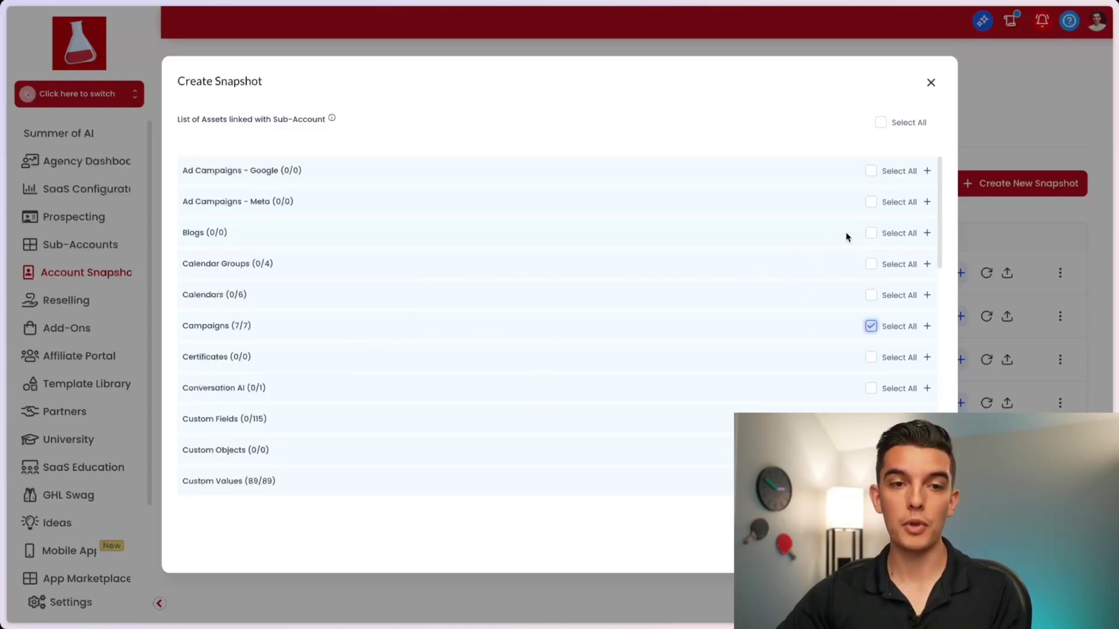
pyautogui.click(871, 233)
pyautogui.scroll(-1, 642, 341)
pyautogui.scroll(-5, 643, 341)
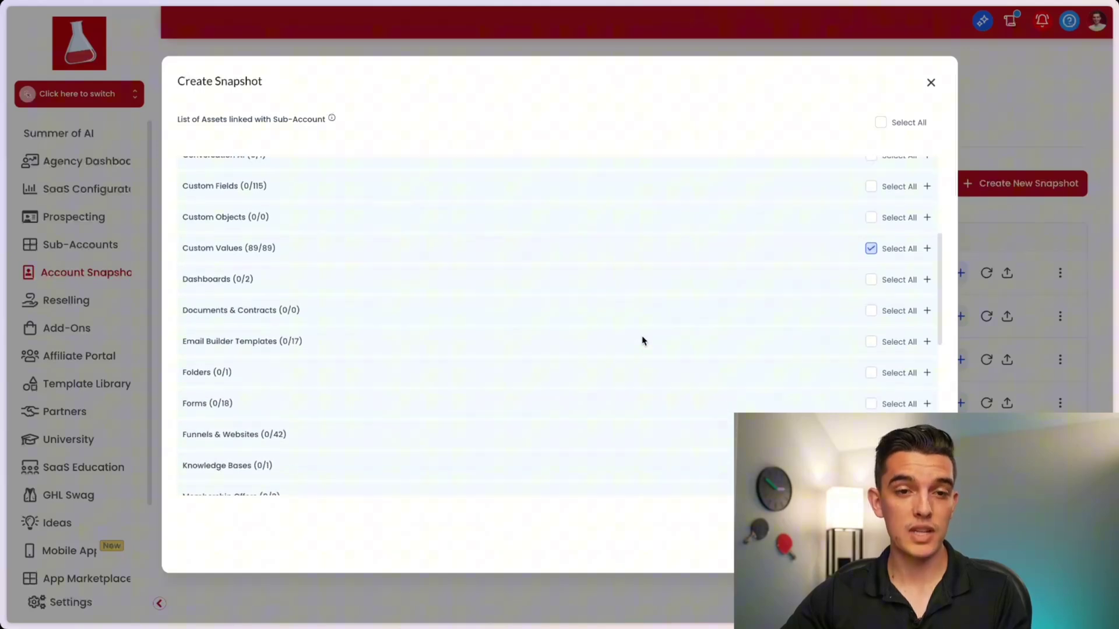
pyautogui.click(871, 377)
pyautogui.scroll(-3, 657, 392)
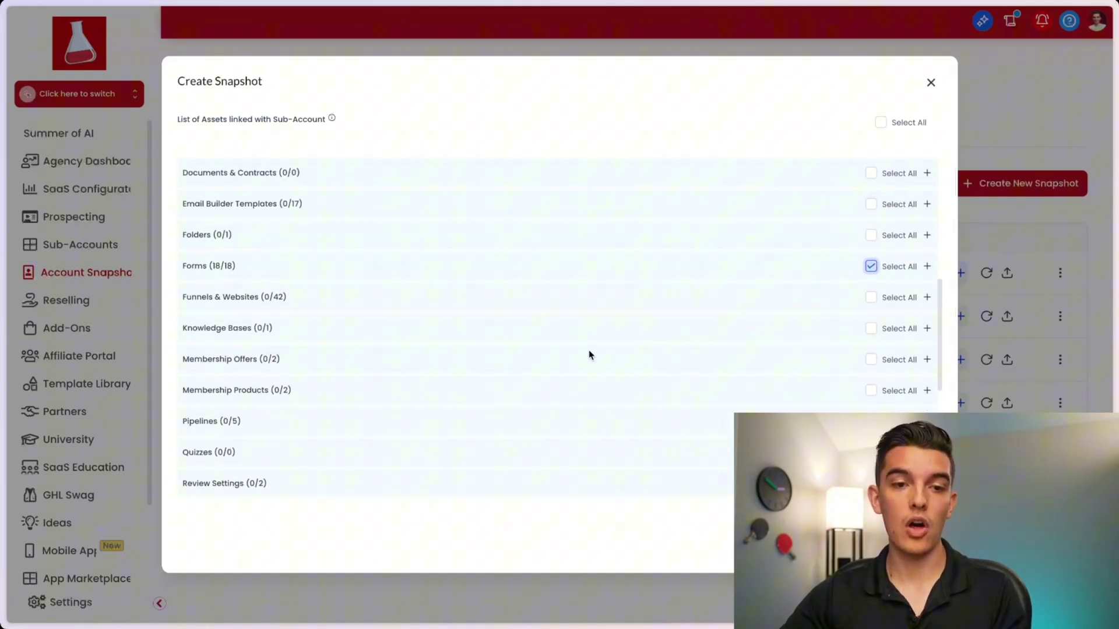
pyautogui.scroll(-1, 589, 352)
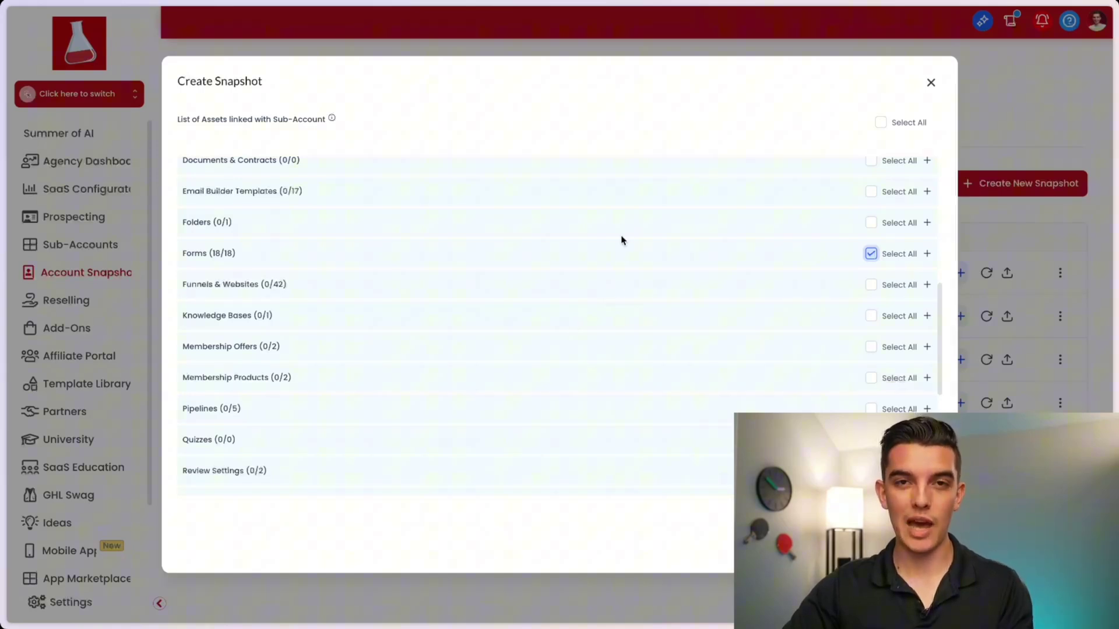
pyautogui.click(626, 570)
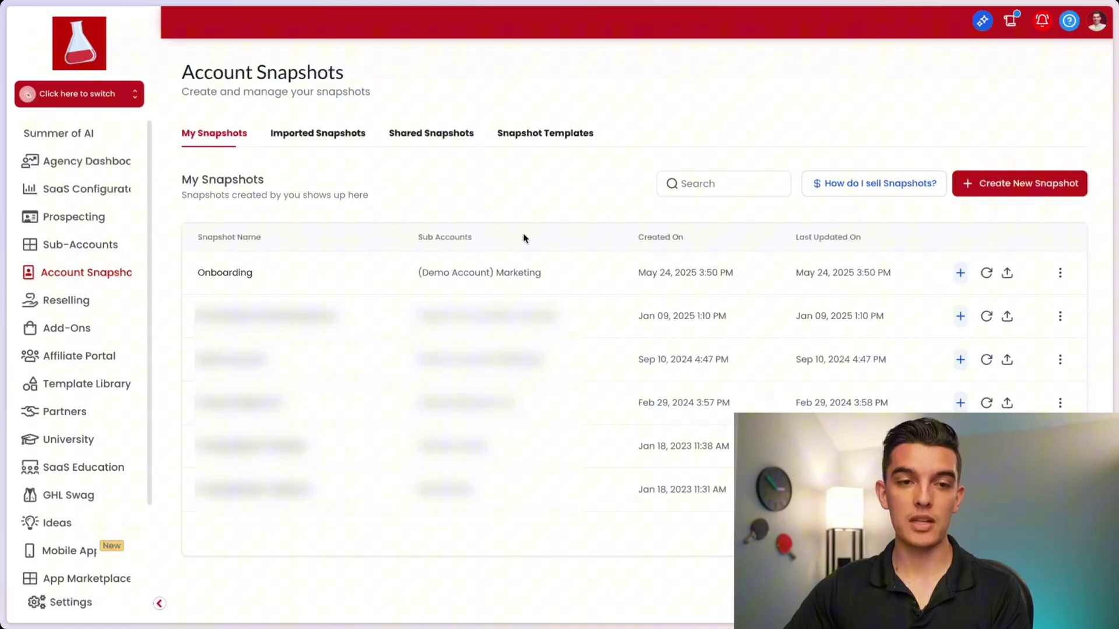
# Step: Start a new sub-account from the Onboarding snapshot and view the Add Manually form
pyautogui.click(960, 274)
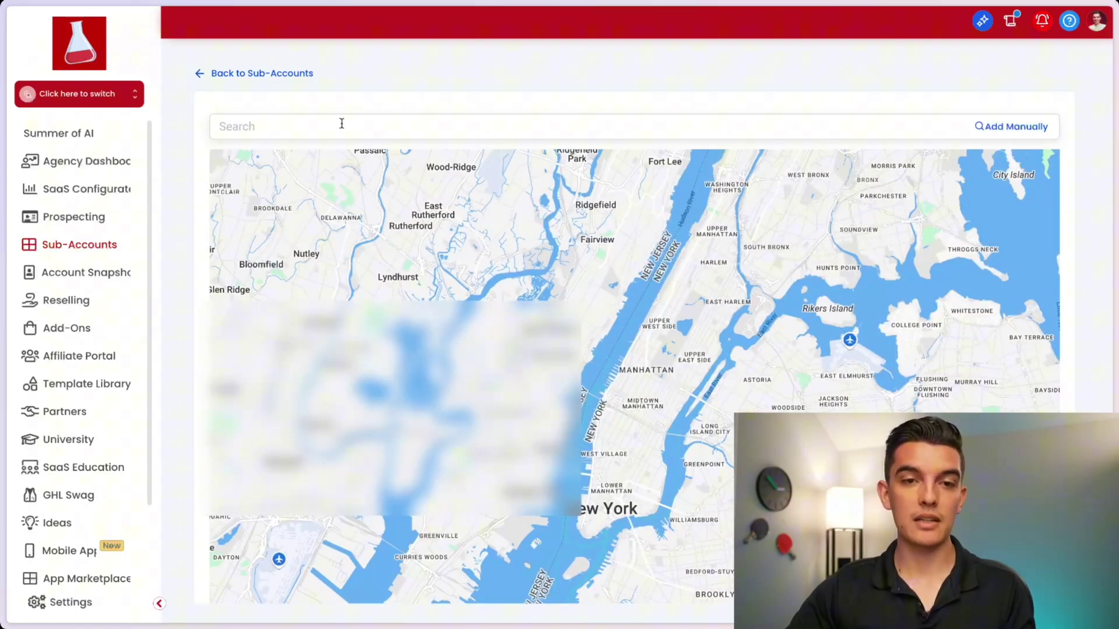
pyautogui.click(1007, 128)
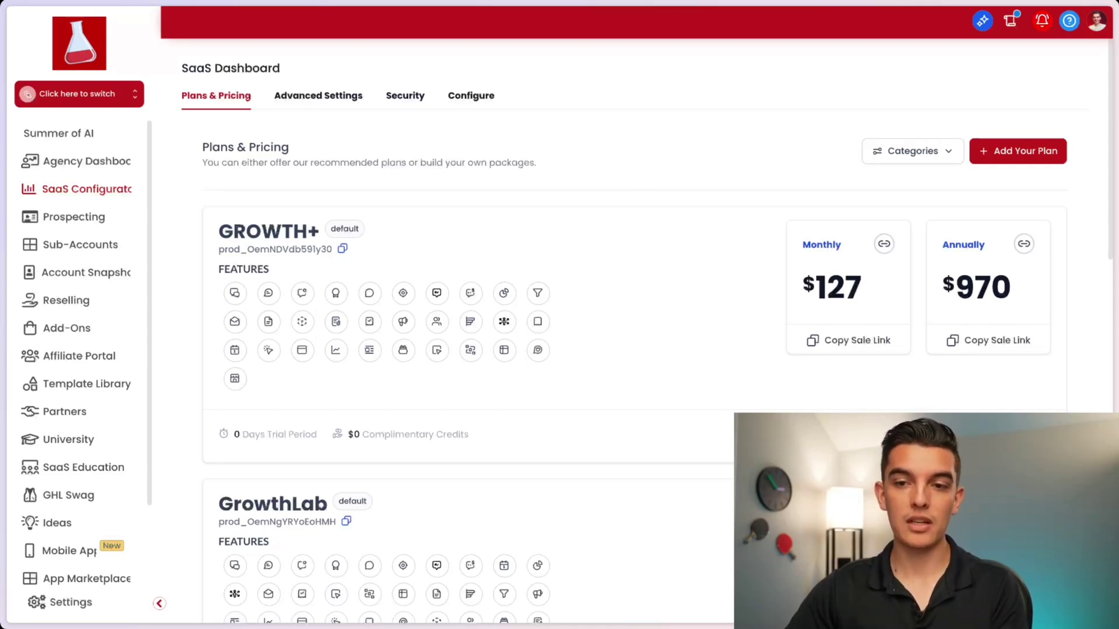
# Step: Attach the Onboarding snapshot to the GROWTH+ plan under its Features
pyautogui.click(438, 280)
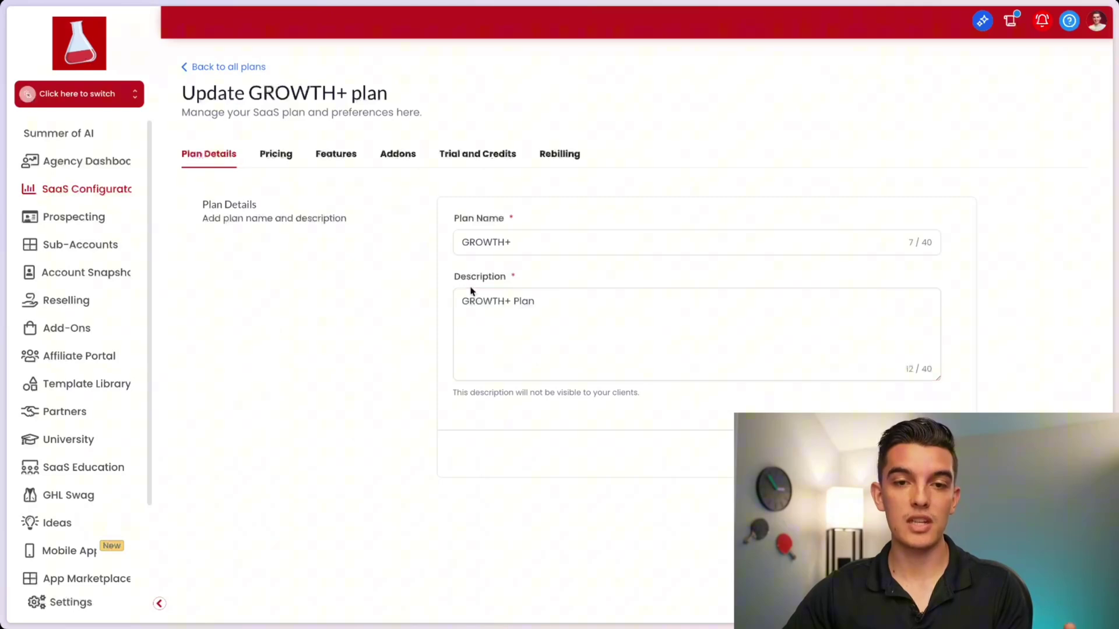
pyautogui.click(336, 153)
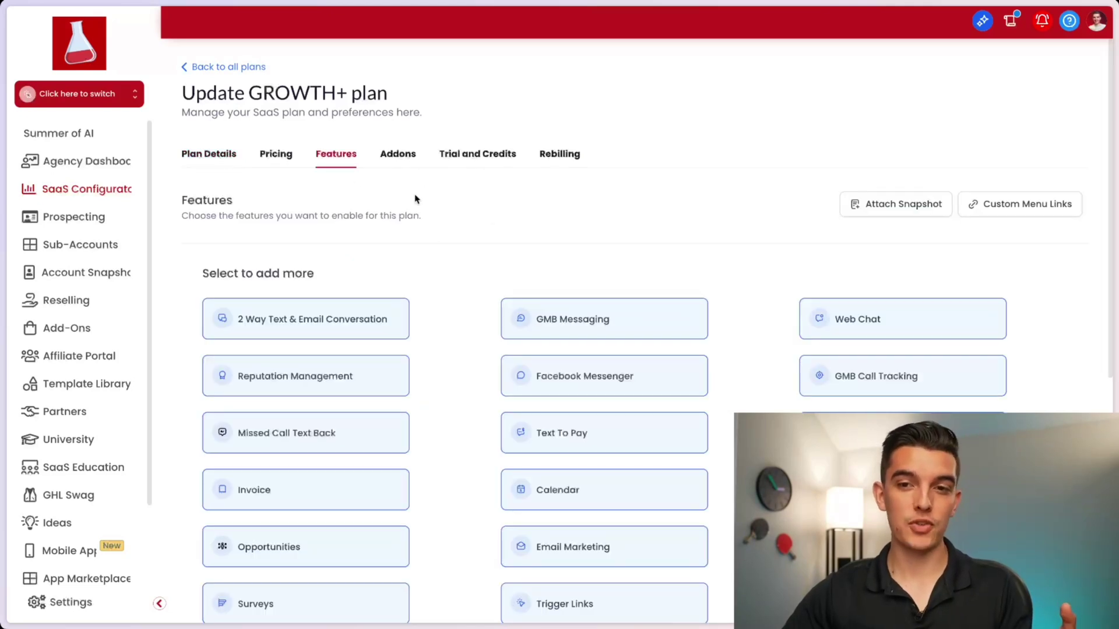
pyautogui.click(898, 205)
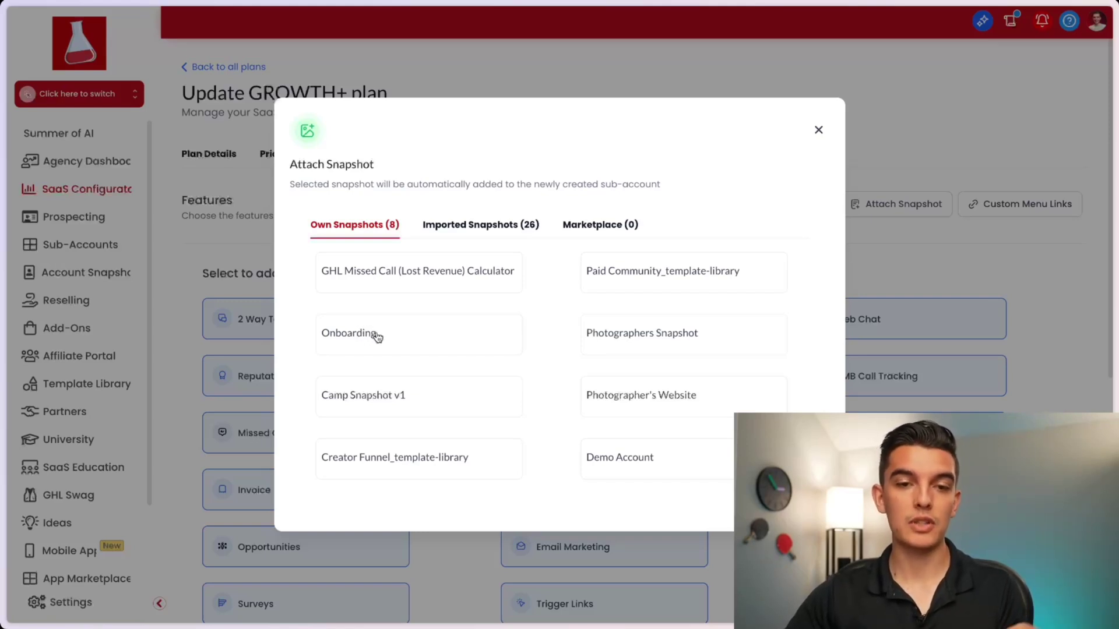
pyautogui.click(378, 337)
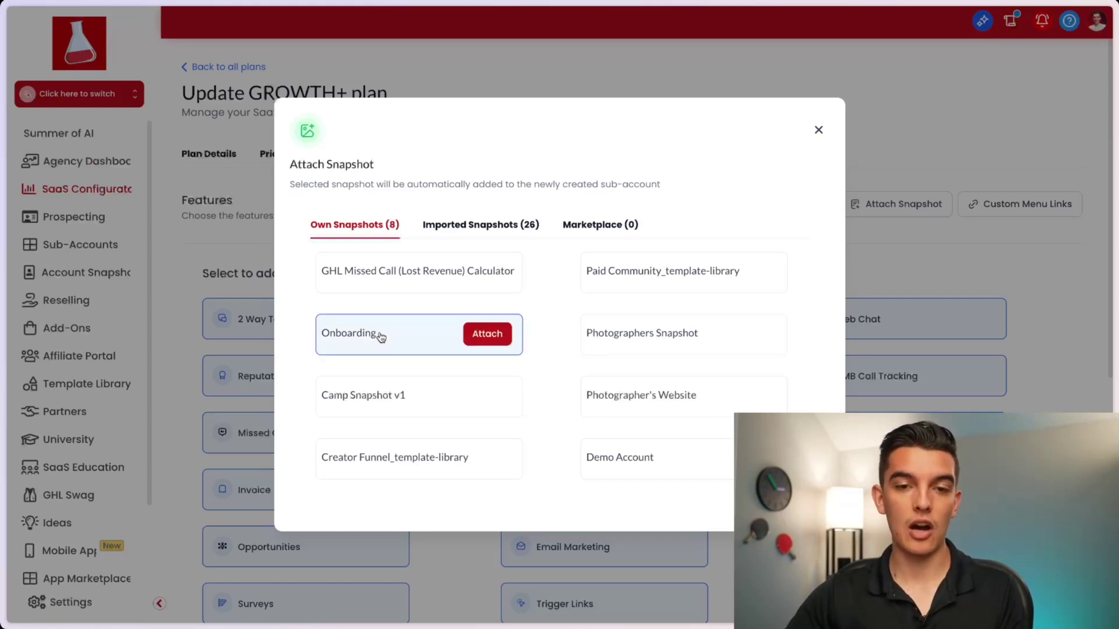
pyautogui.click(486, 335)
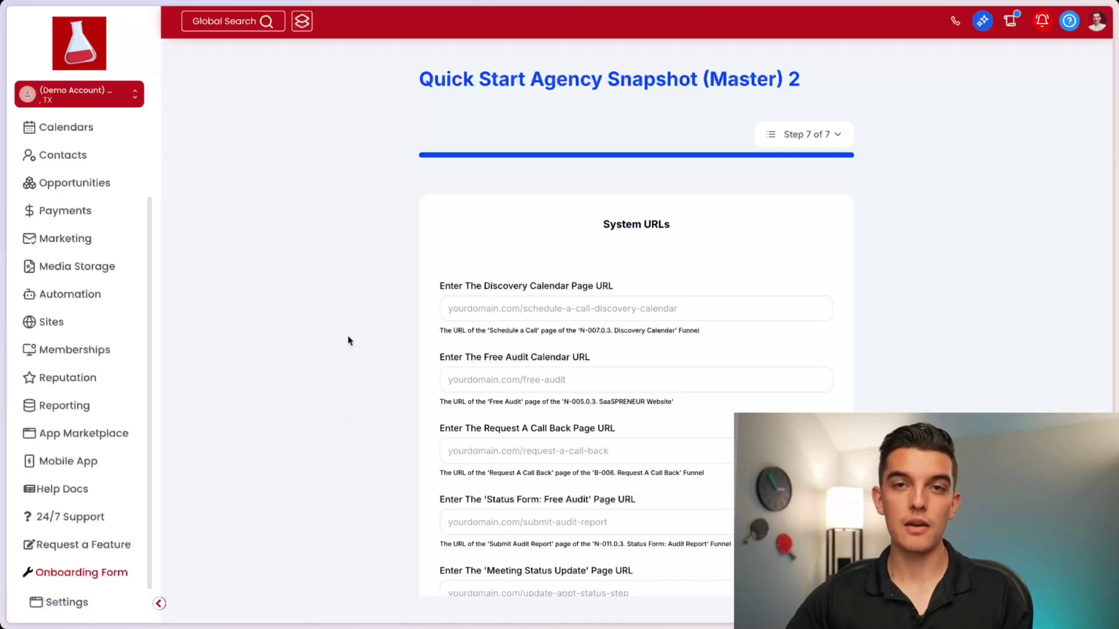
# Step: Jump the onboarding form back to Page 1, check the entered agency name, and advance to the next step
pyautogui.click(793, 136)
pyautogui.click(587, 223)
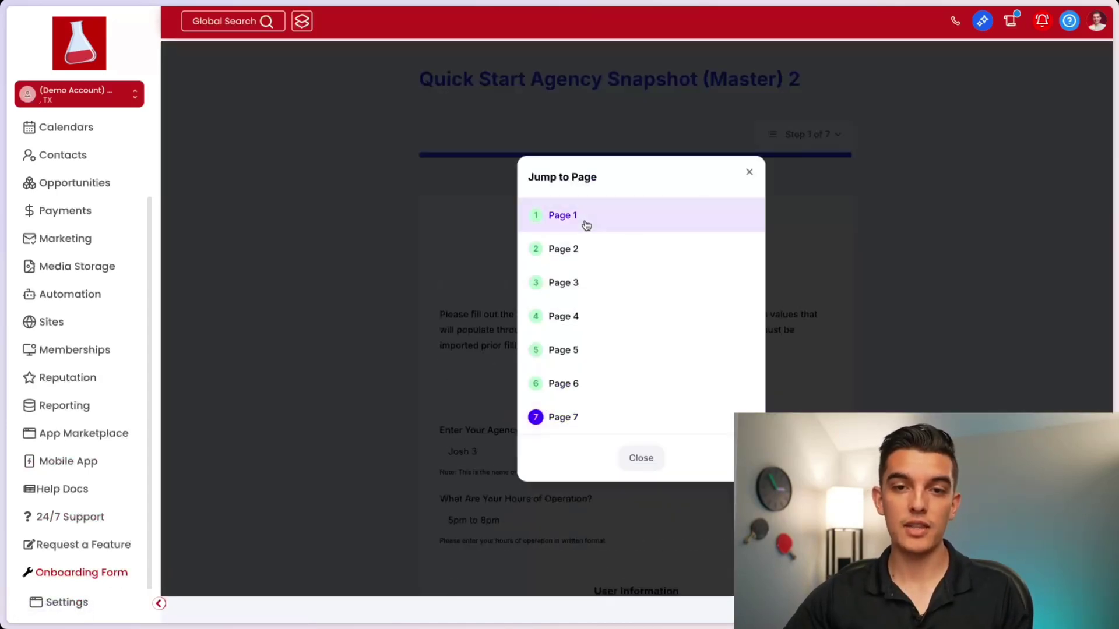
pyautogui.click(640, 458)
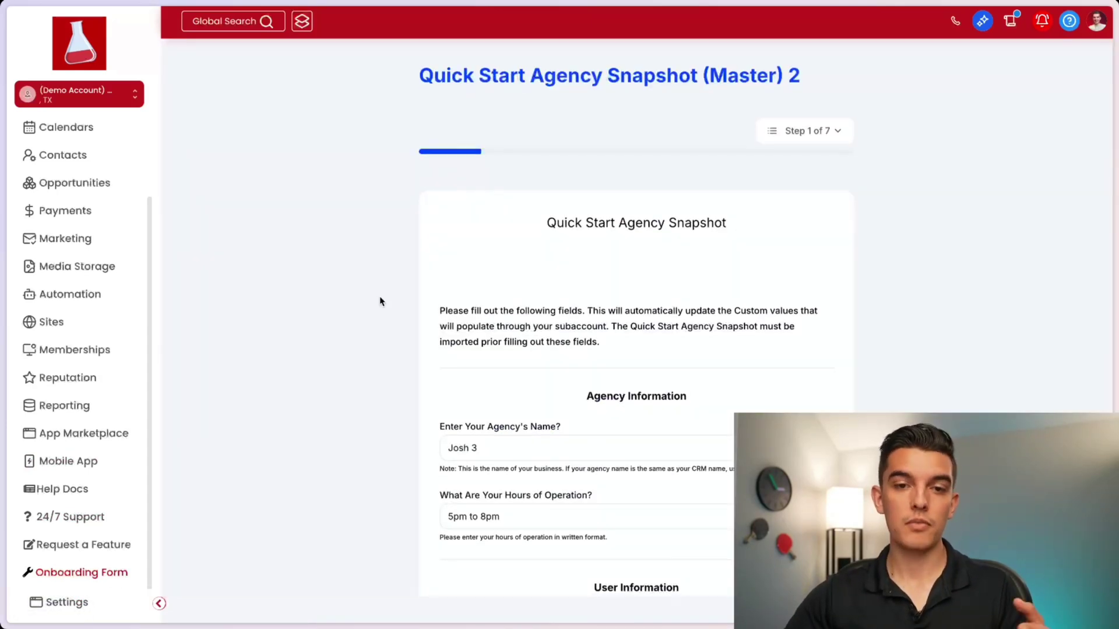
pyautogui.scroll(-1, 402, 292)
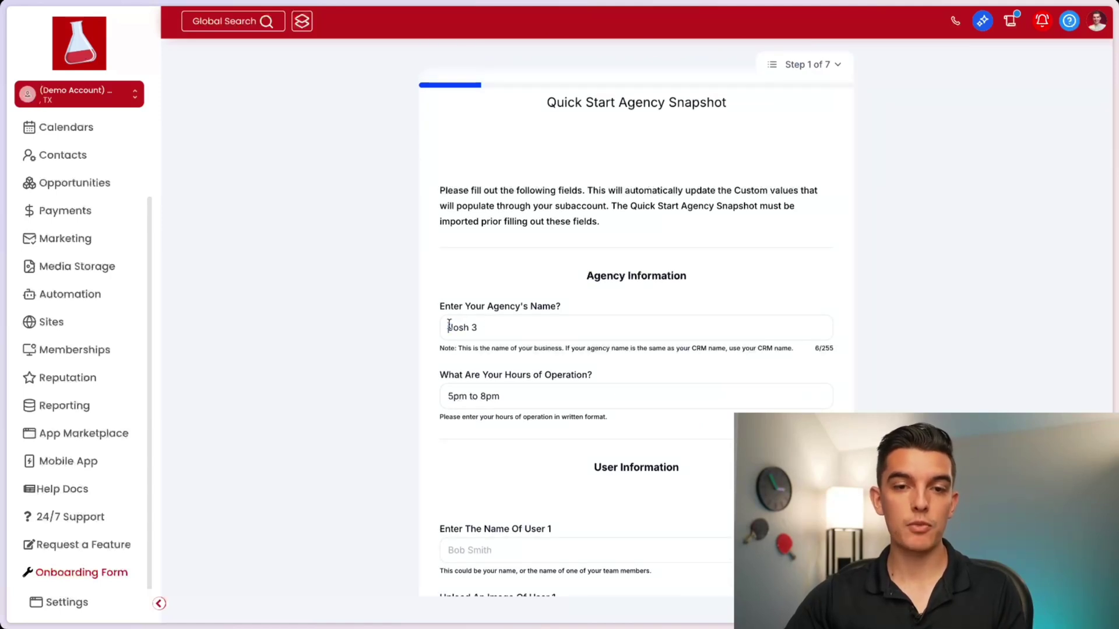
pyautogui.moveTo(449, 326); pyautogui.dragTo(484, 329)
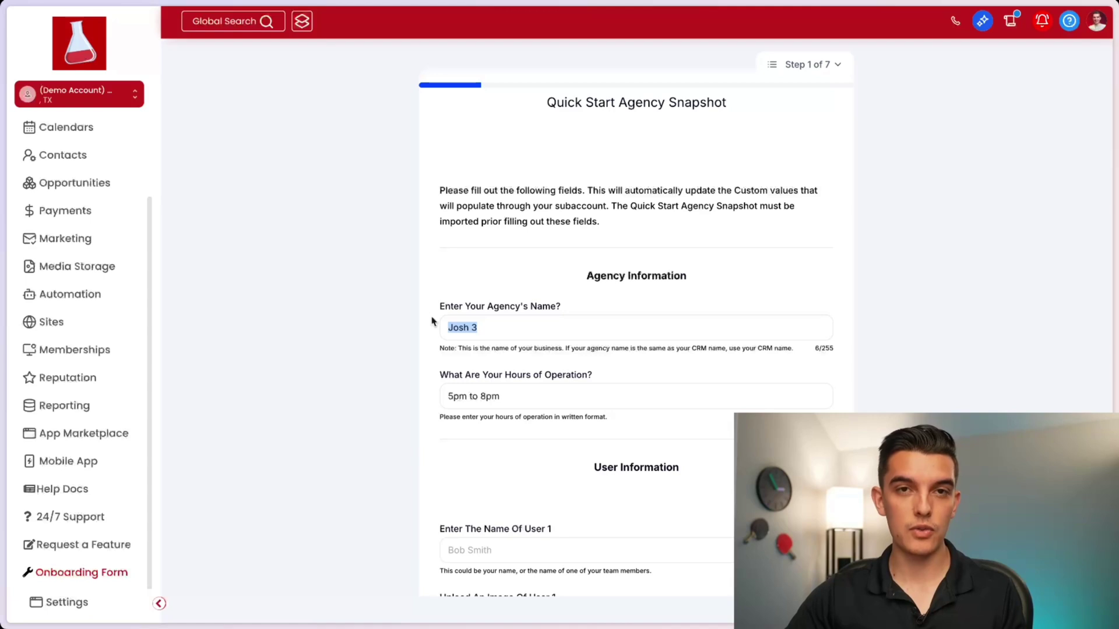
pyautogui.scroll(-5, 434, 349)
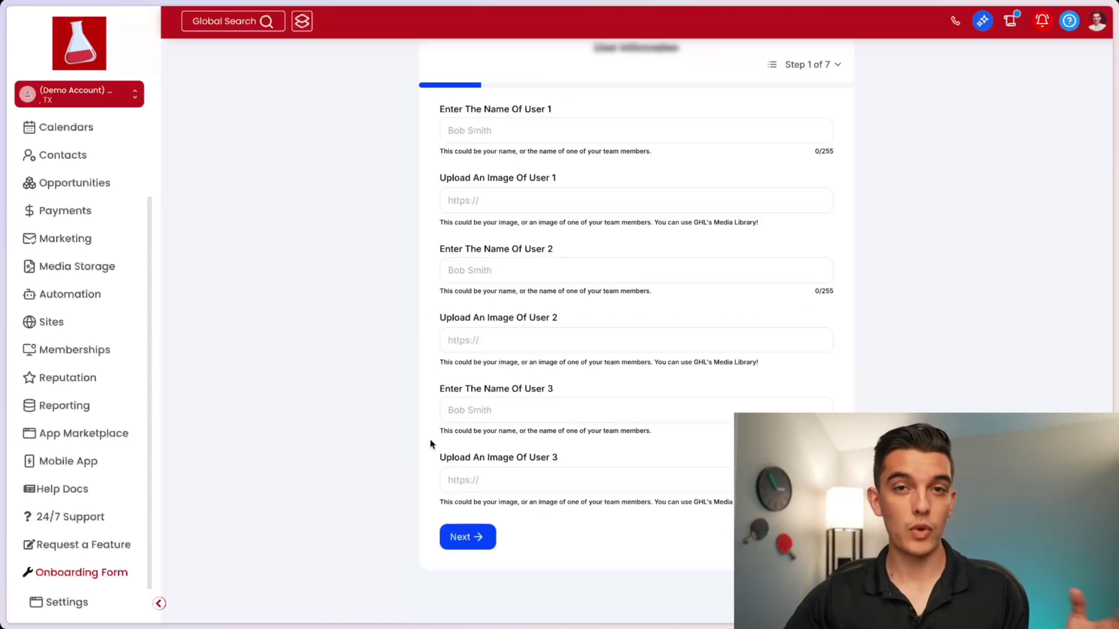
pyautogui.click(482, 542)
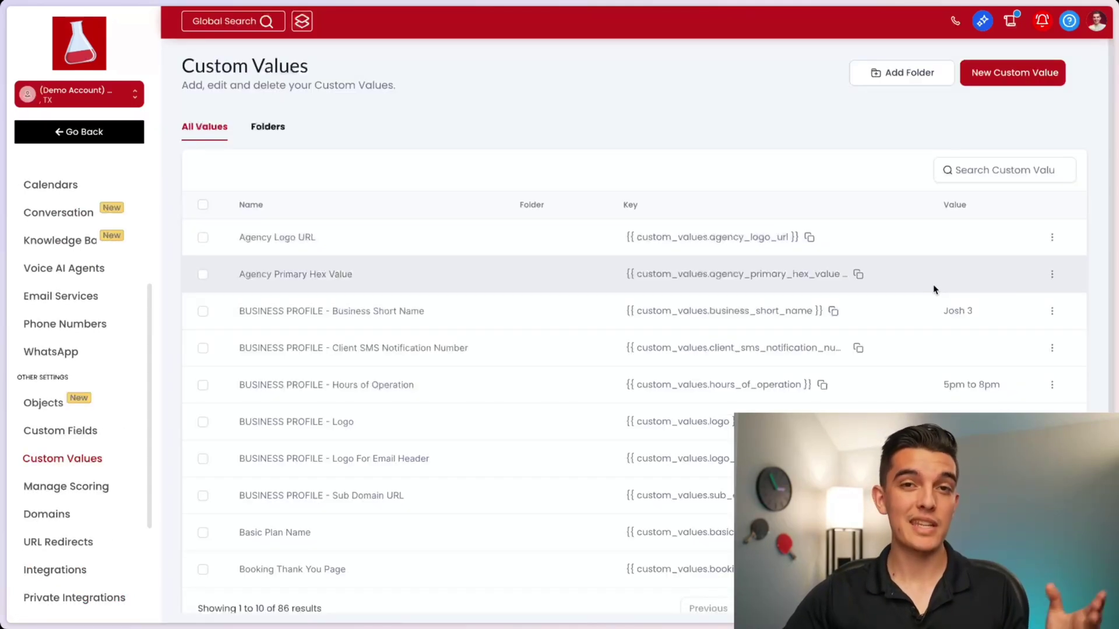
# Step: Highlight the Business Short Name value the form submission set in Custom Values
pyautogui.moveTo(943, 311); pyautogui.dragTo(978, 315)
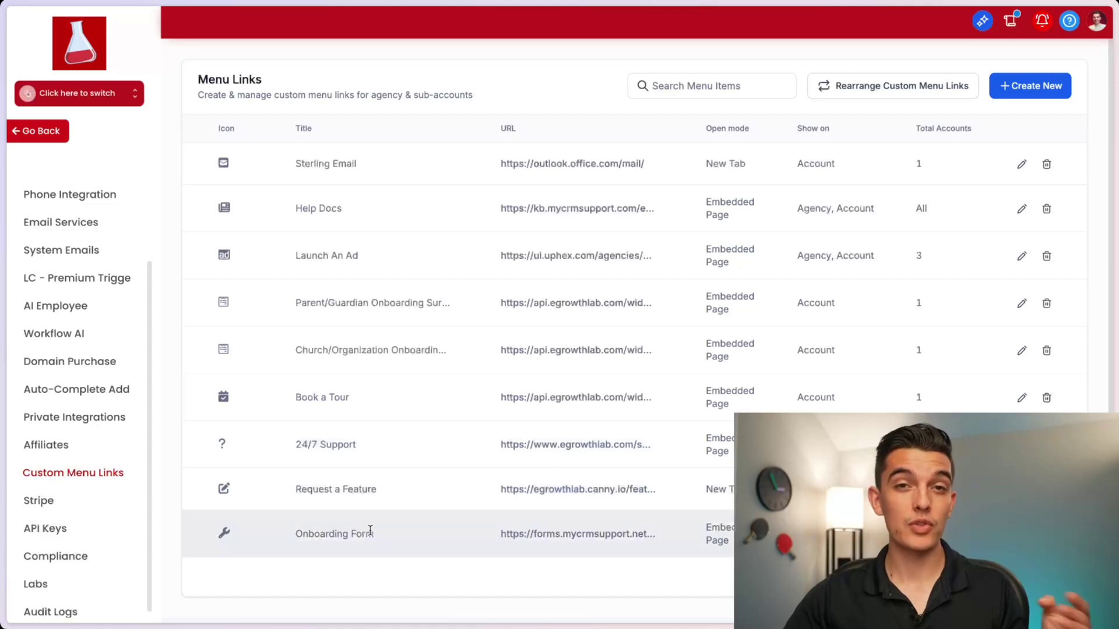
# Step: Highlight the Onboarding Form link's title and its forms URL in the Custom Menu Links table
pyautogui.moveTo(376, 537); pyautogui.dragTo(294, 539)
pyautogui.moveTo(500, 533); pyautogui.dragTo(620, 532)
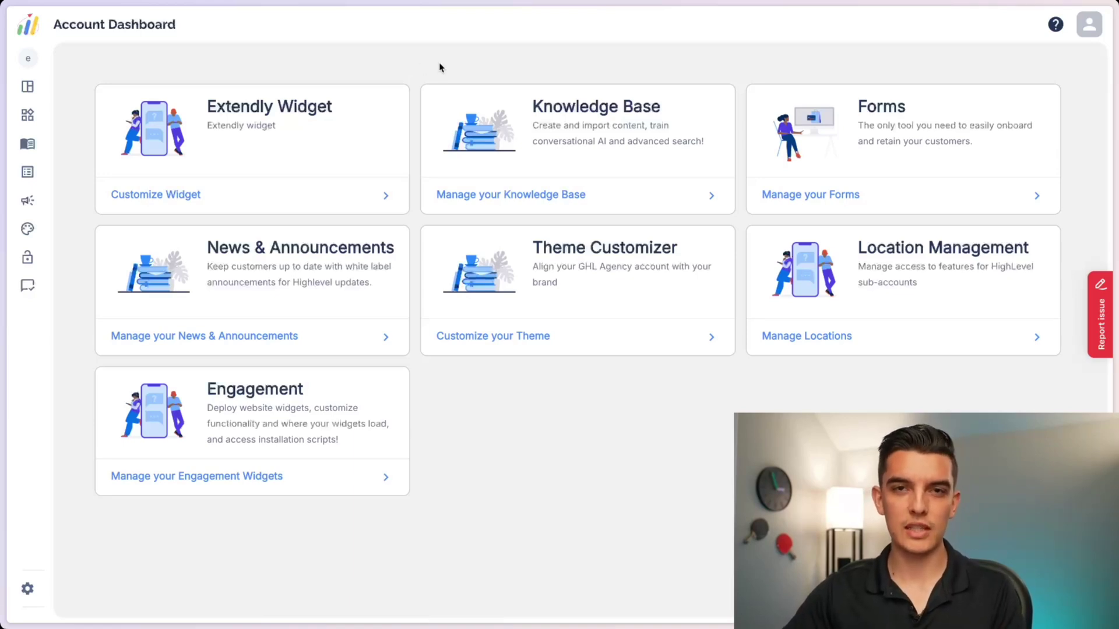
# Step: Open the Manage your Forms workspace from the Extendly OS dashboard
pyautogui.click(820, 197)
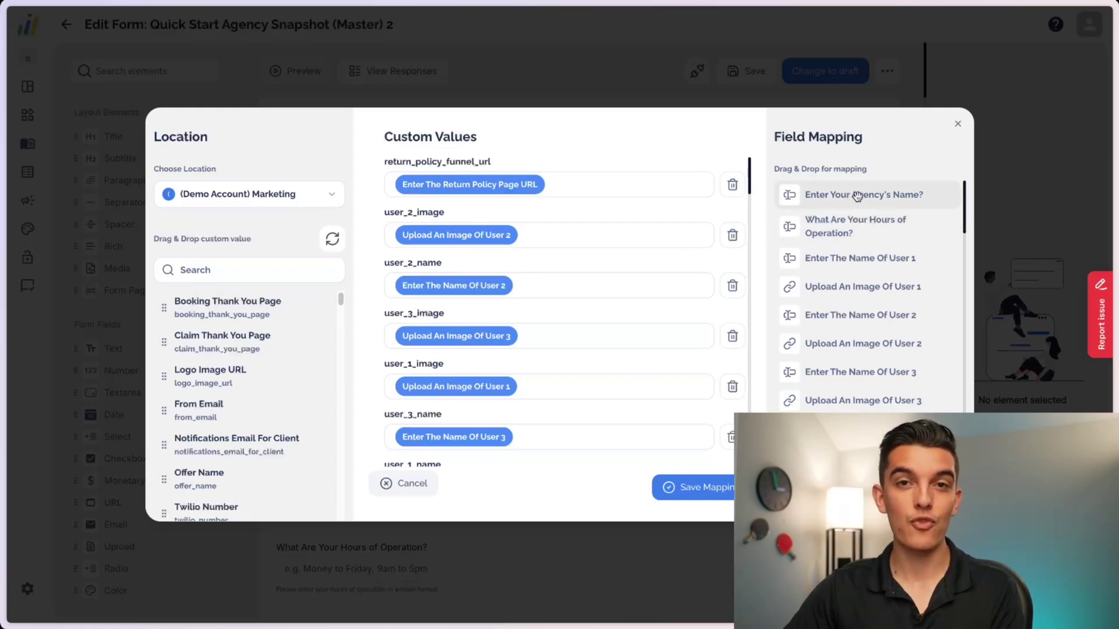
# Step: Undo the trial agency-name mapping on return_policy_funnel_url, save the field mapping, and close the window
pyautogui.moveTo(865, 195); pyautogui.dragTo(618, 184)
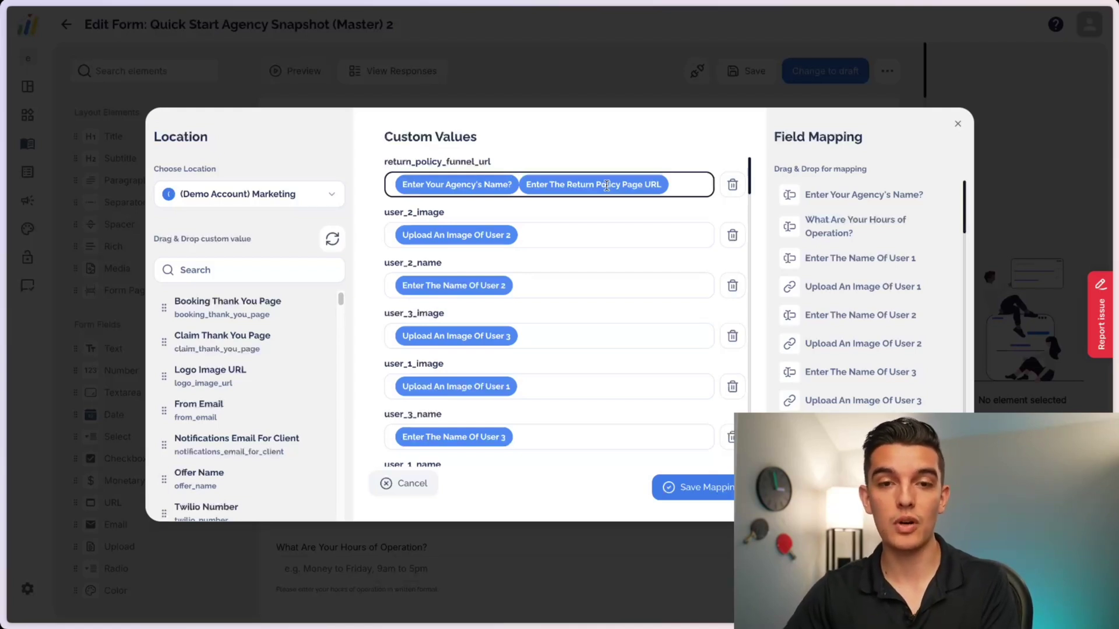
pyautogui.press('BackSpace')
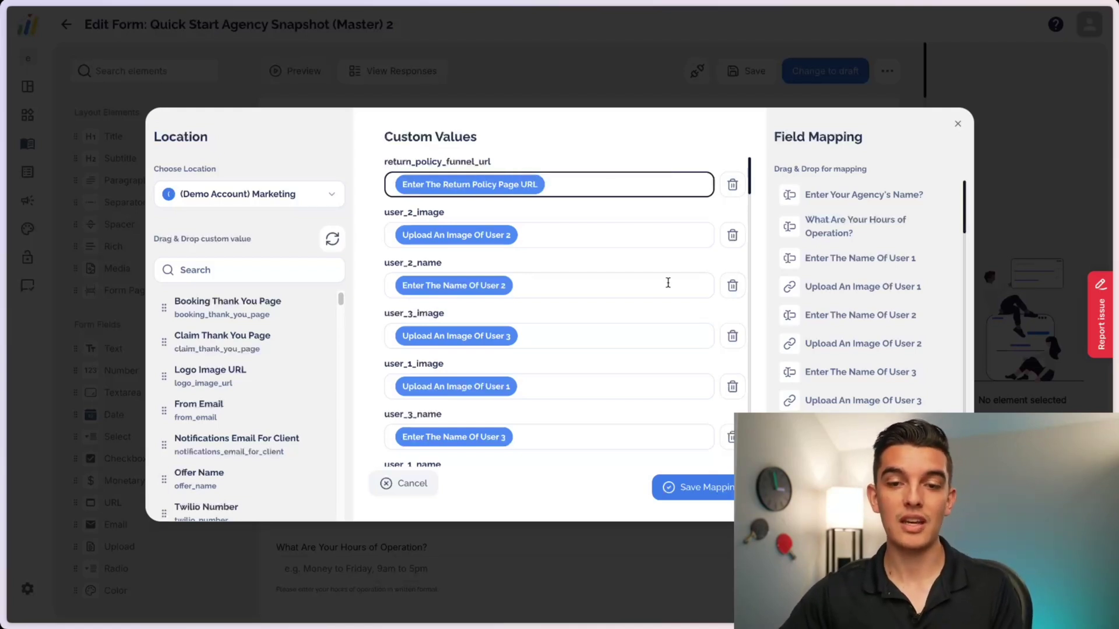
pyautogui.click(715, 486)
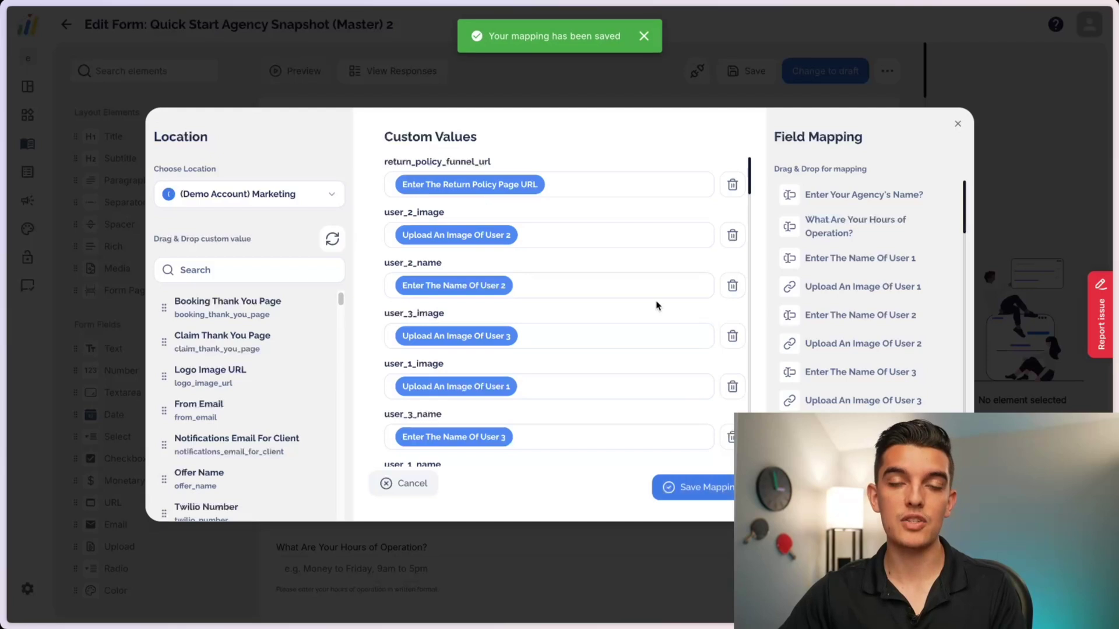
pyautogui.click(959, 126)
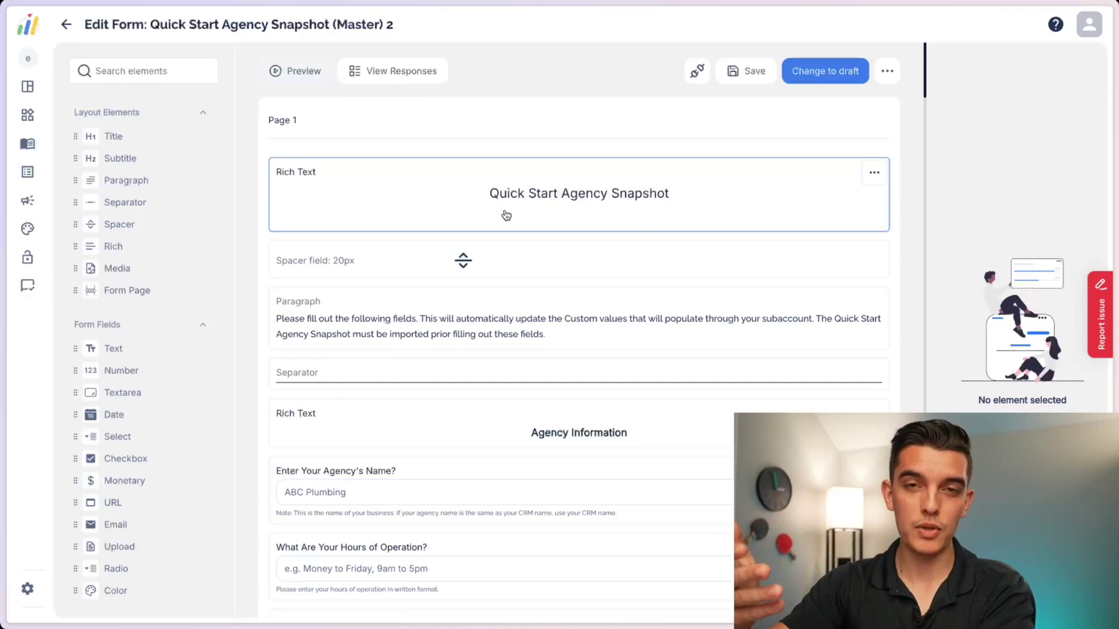
# Step: Preview the form in the mobile layout, then add a date field below the separator
pyautogui.click(291, 71)
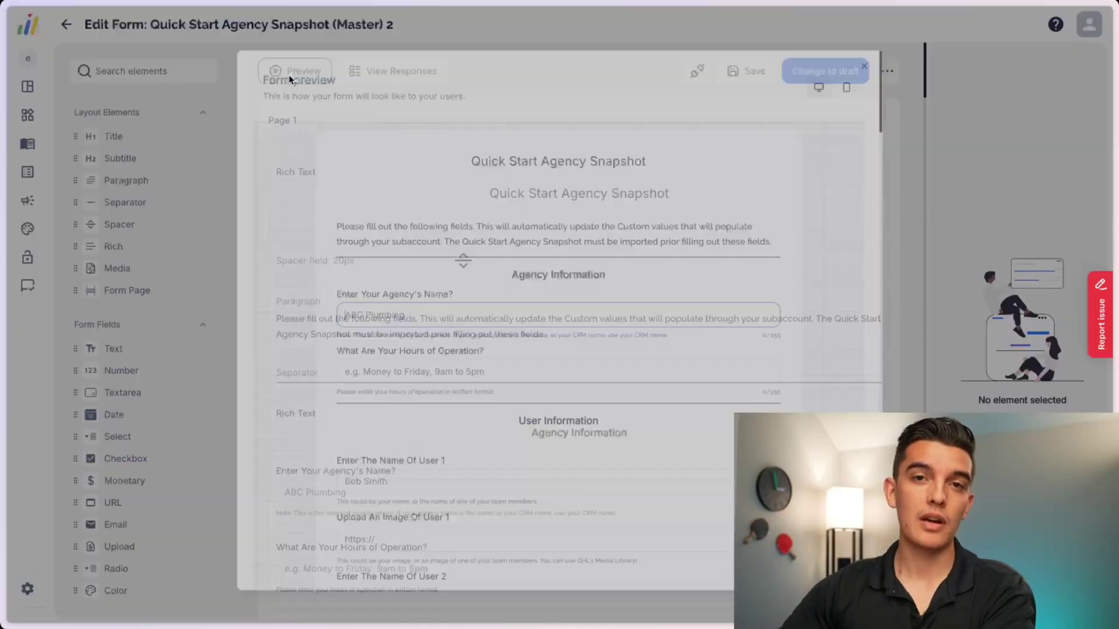
pyautogui.scroll(-4, 492, 347)
pyautogui.scroll(4, 776, 165)
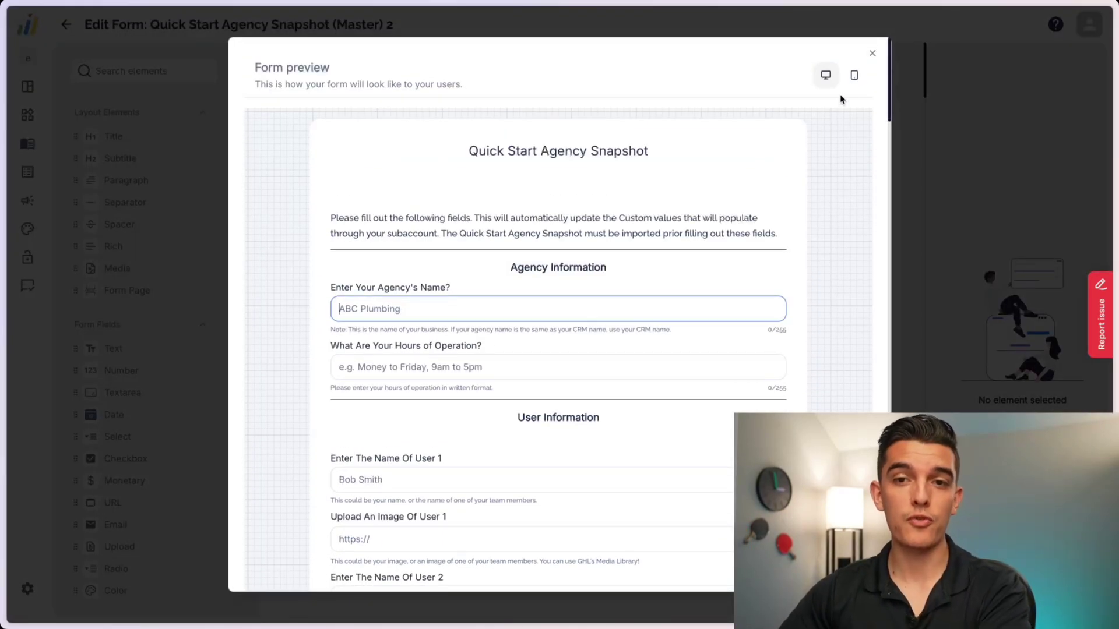
pyautogui.click(855, 75)
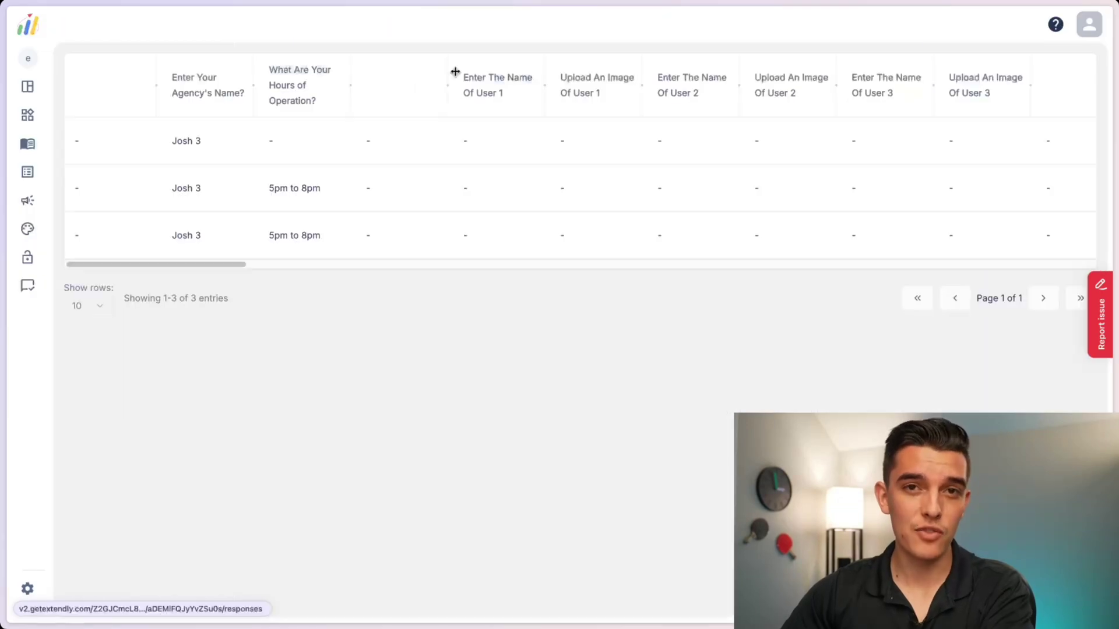
pyautogui.hscroll(2, 365, 184)
pyautogui.hscroll(-2, 366, 188)
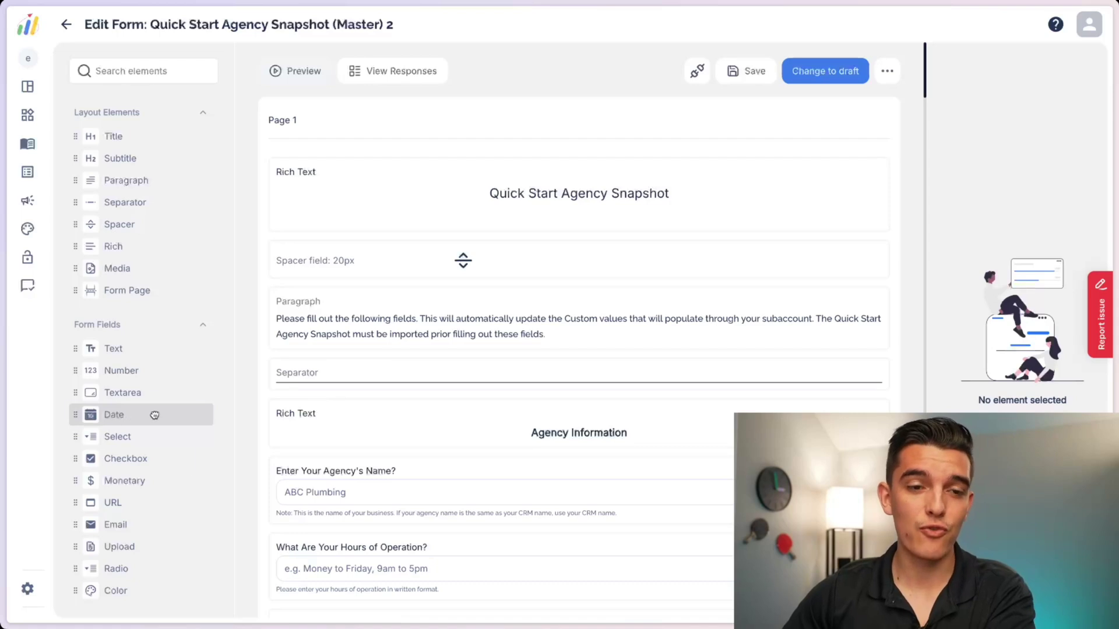
pyautogui.moveTo(154, 415); pyautogui.dragTo(412, 356)
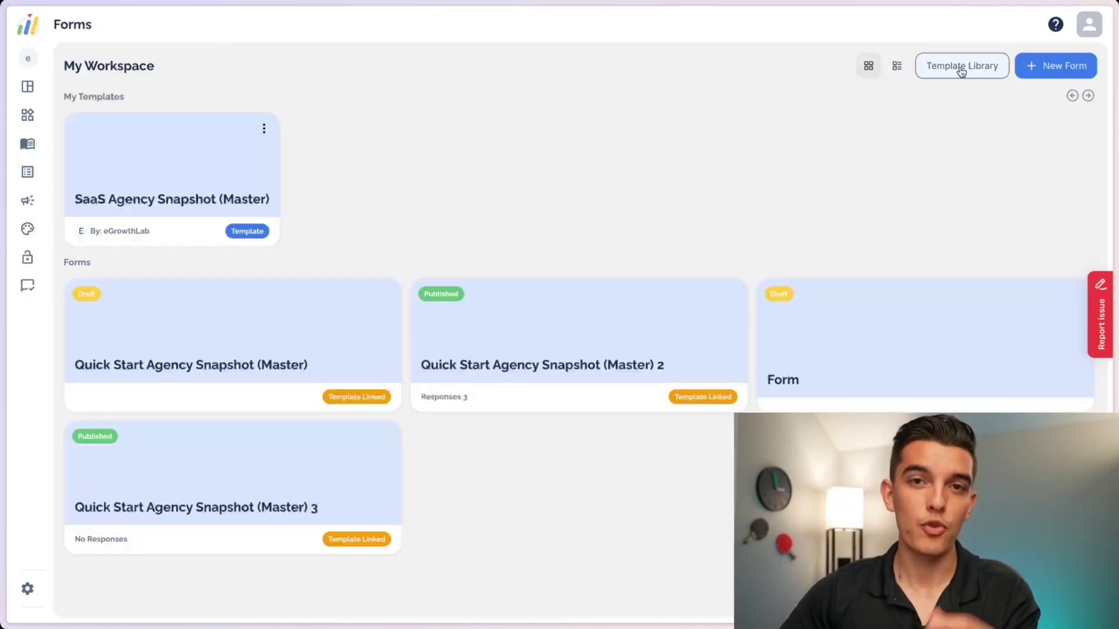
pyautogui.click(961, 67)
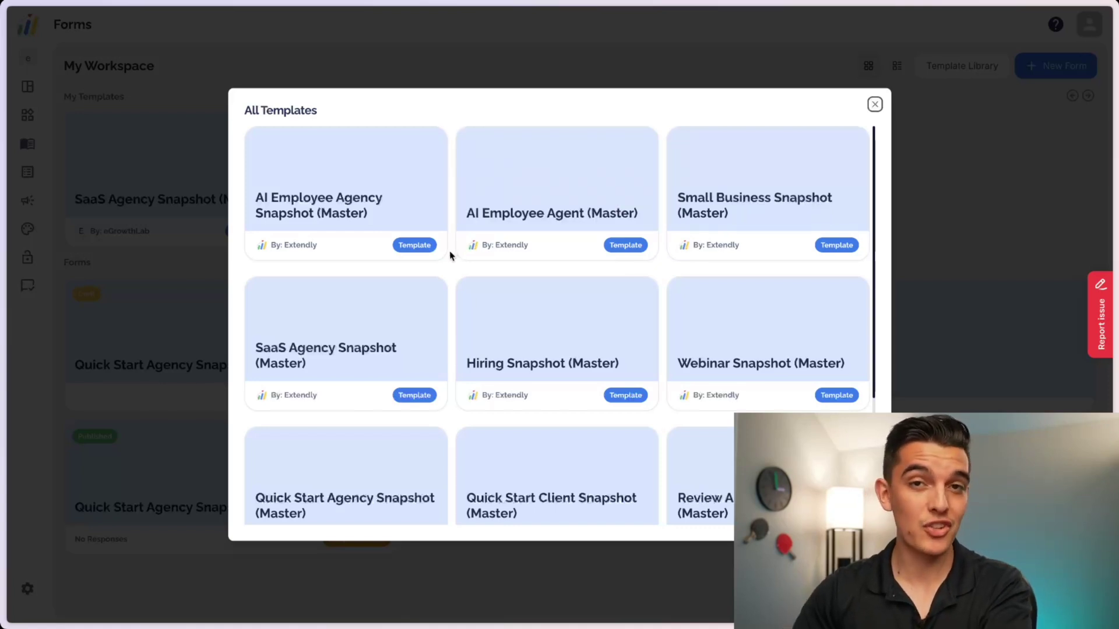
pyautogui.scroll(-2, 450, 256)
pyautogui.scroll(2, 451, 255)
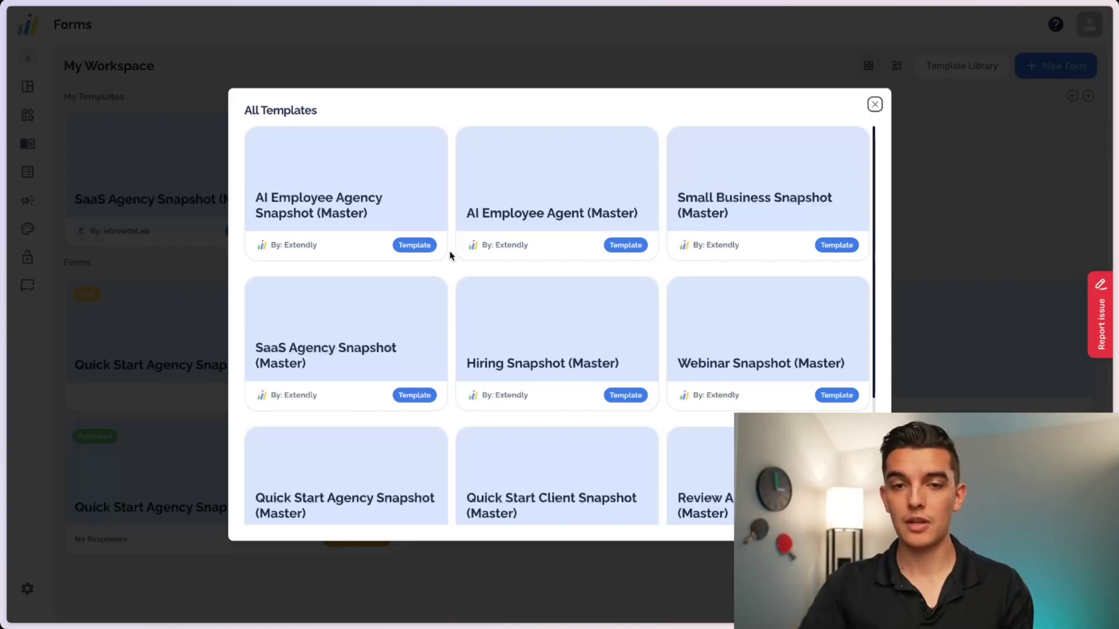
pyautogui.click(874, 104)
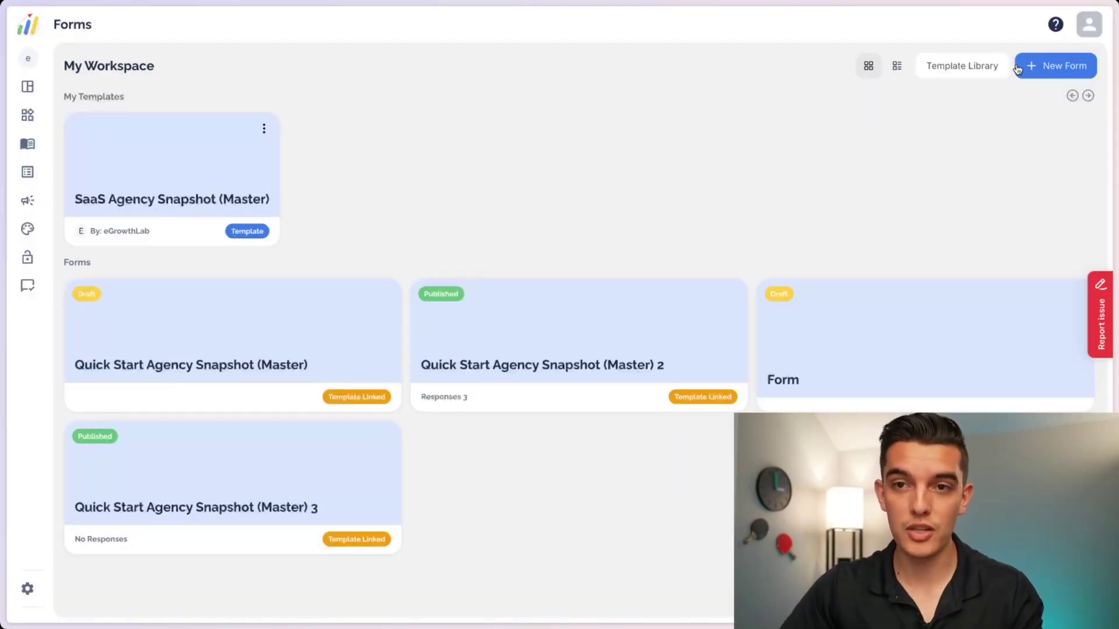
# Step: Create a new form and drag Number, Checkbox and Email fields onto its canvas
pyautogui.click(1045, 67)
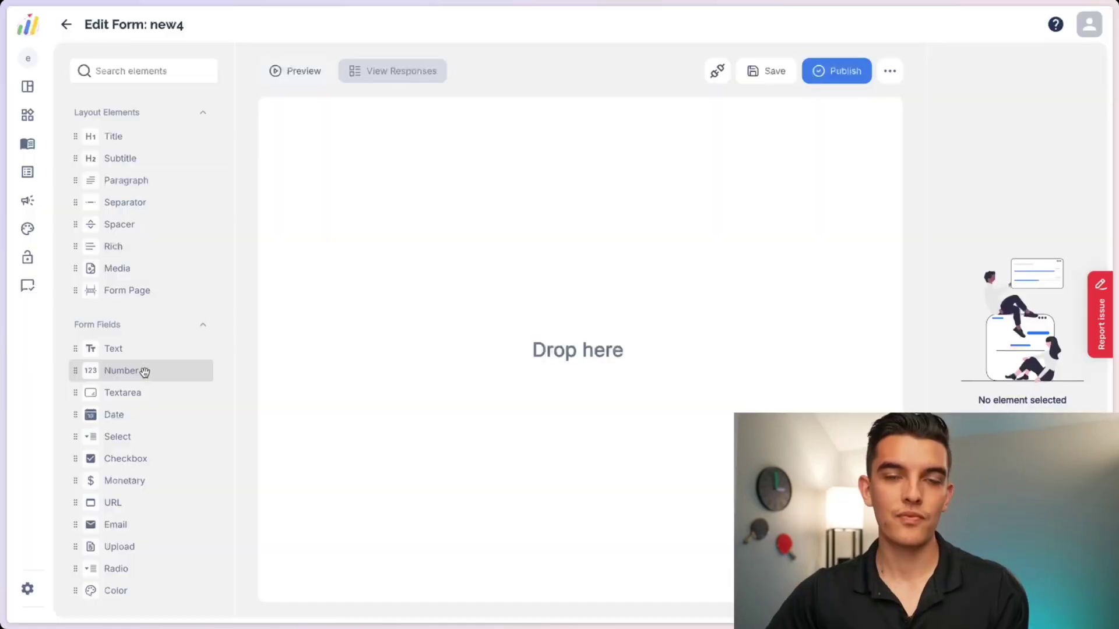
pyautogui.moveTo(142, 369); pyautogui.dragTo(370, 342)
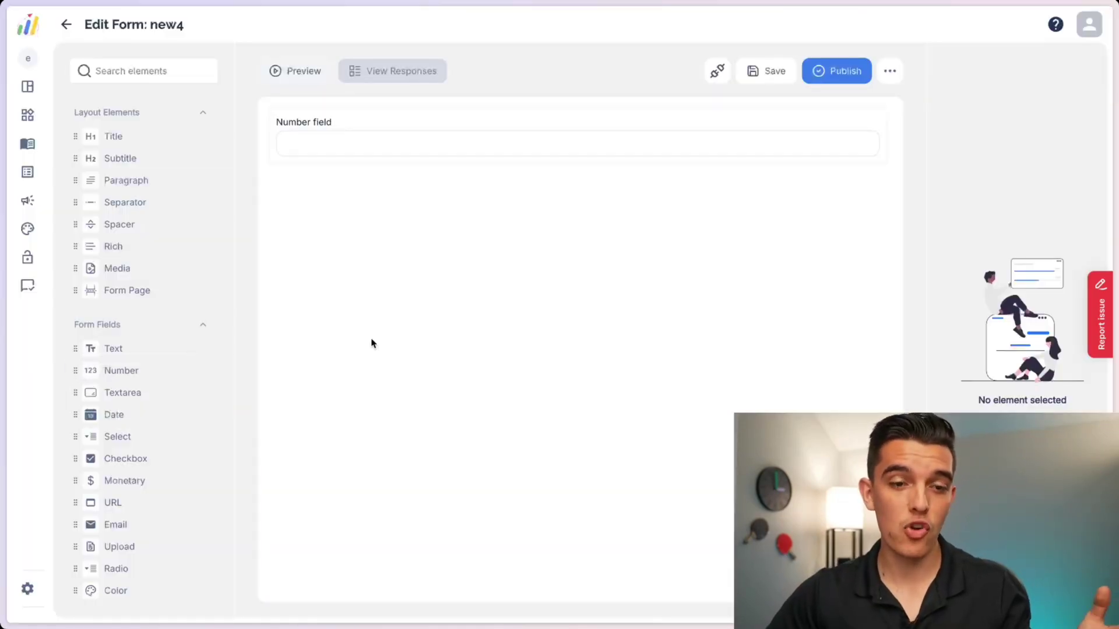
pyautogui.moveTo(132, 452); pyautogui.dragTo(396, 361)
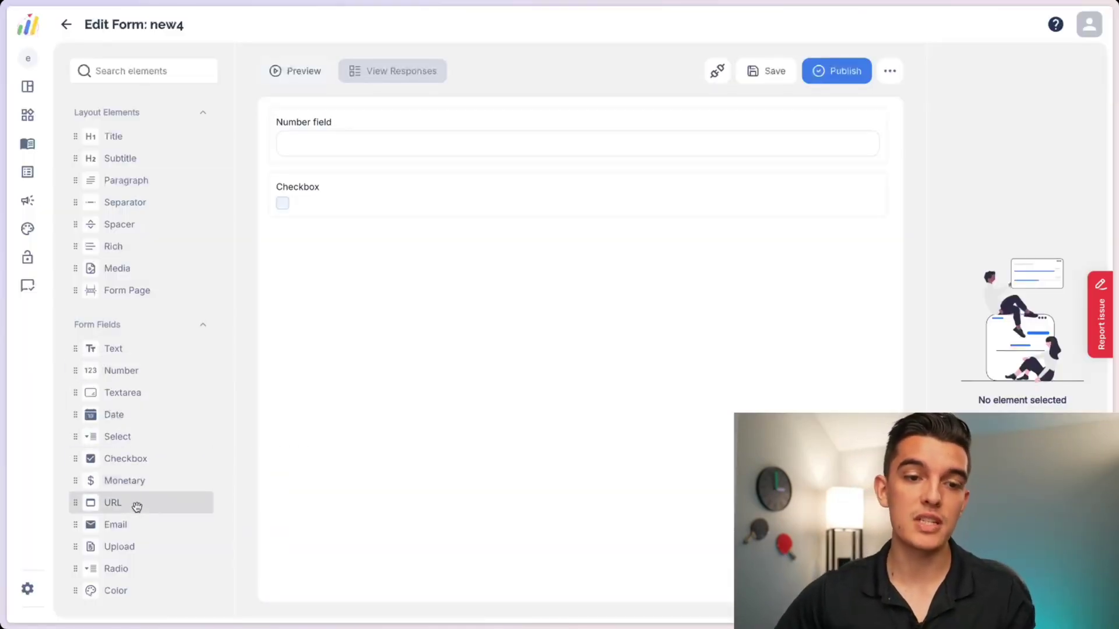
pyautogui.moveTo(117, 525); pyautogui.dragTo(492, 332)
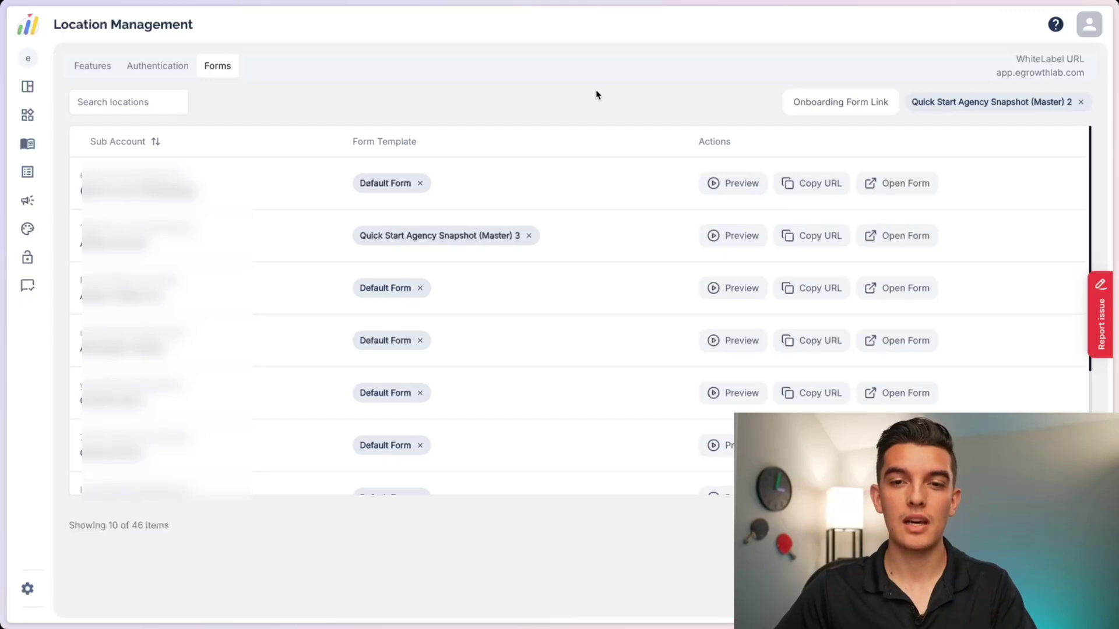
# Step: Copy the shared Onboarding Form Link from Location Management › Forms
pyautogui.click(823, 100)
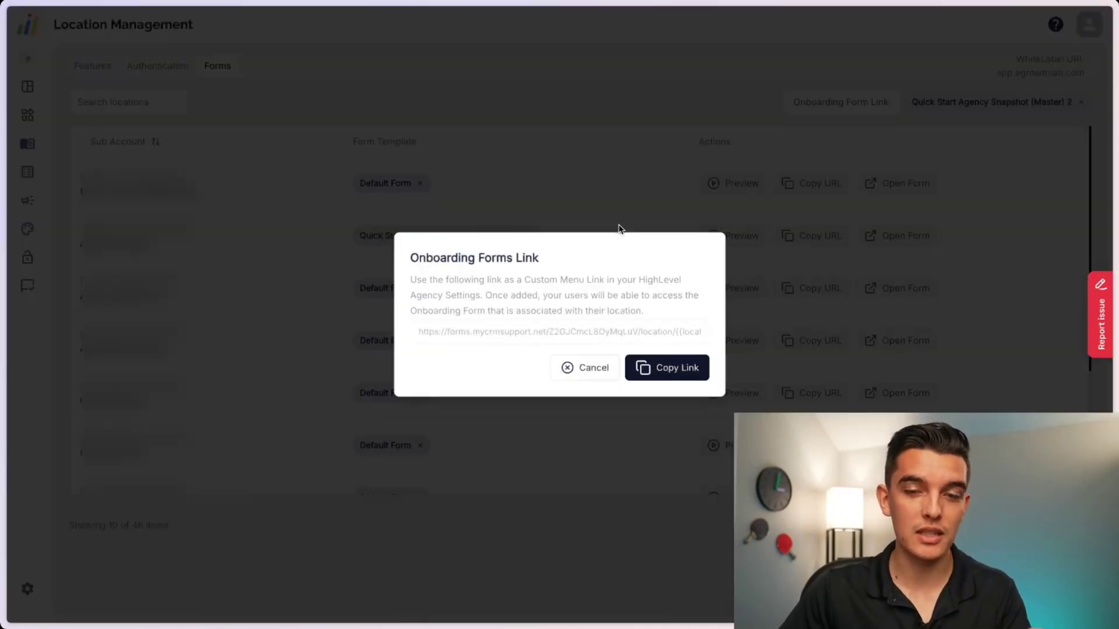
pyautogui.click(673, 375)
pyautogui.click(591, 368)
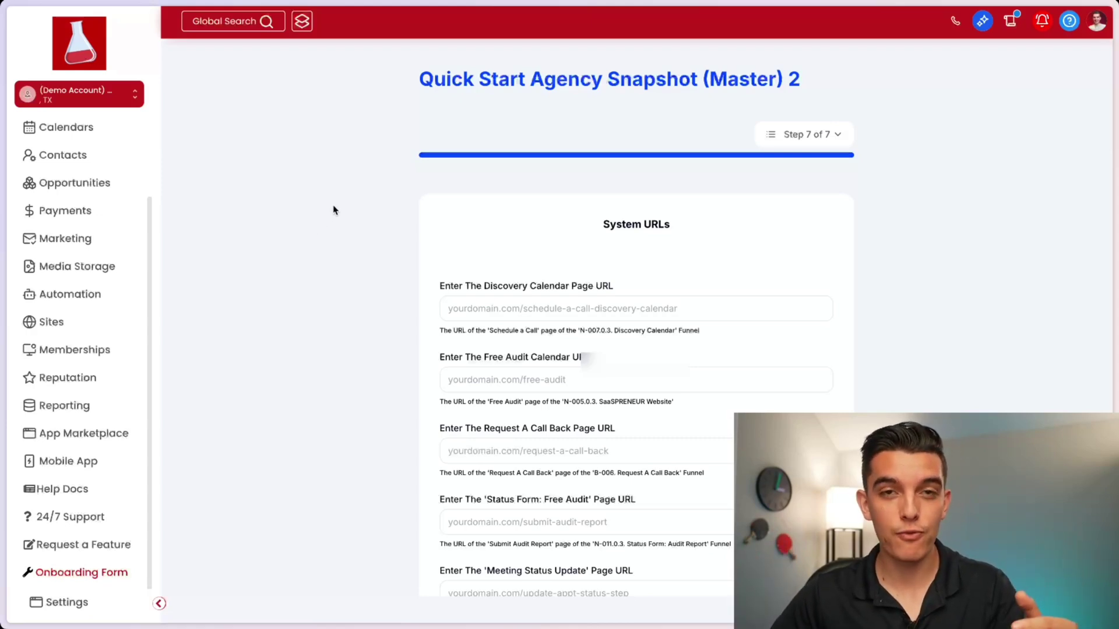
# Step: Scroll through the System URLs step's last fields, then go to the sub-account Settings
pyautogui.scroll(-3, 338, 207)
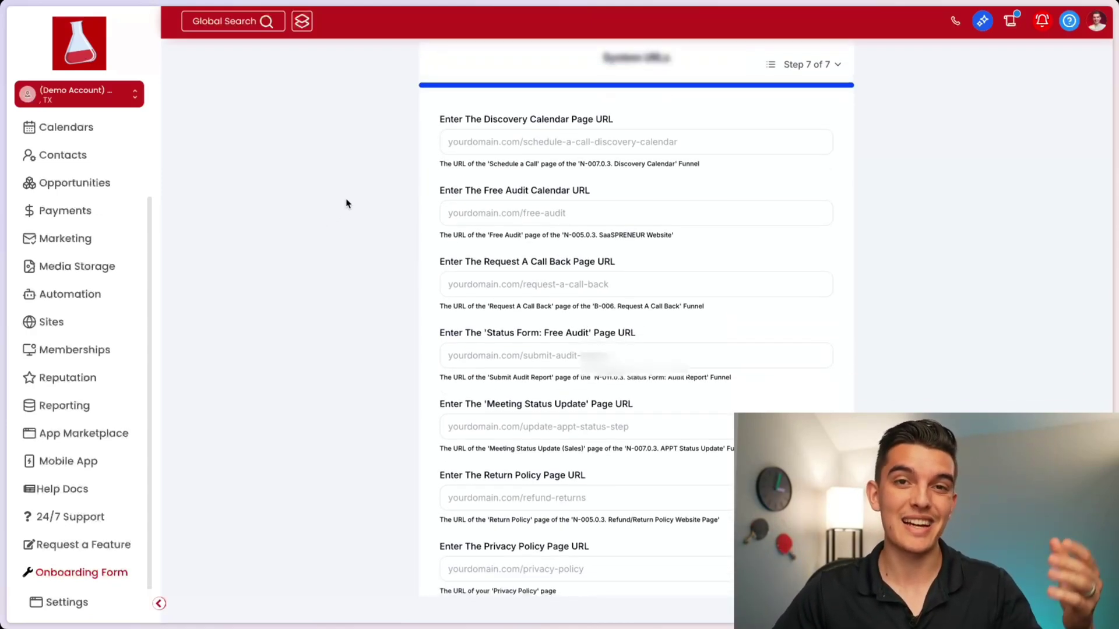
pyautogui.scroll(-2, 347, 203)
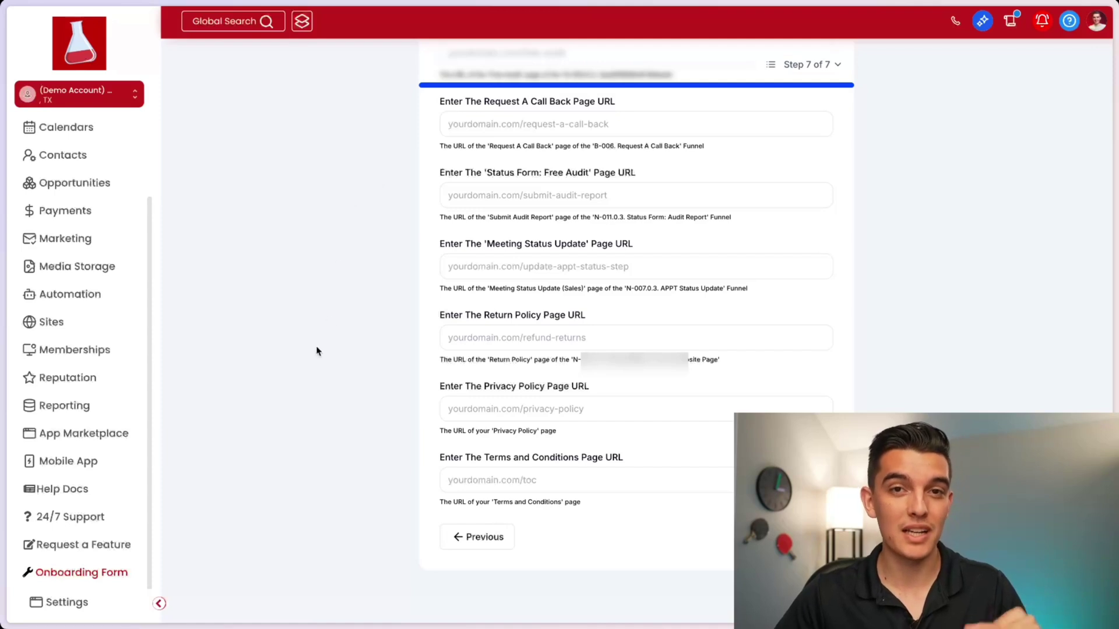
pyautogui.click(58, 603)
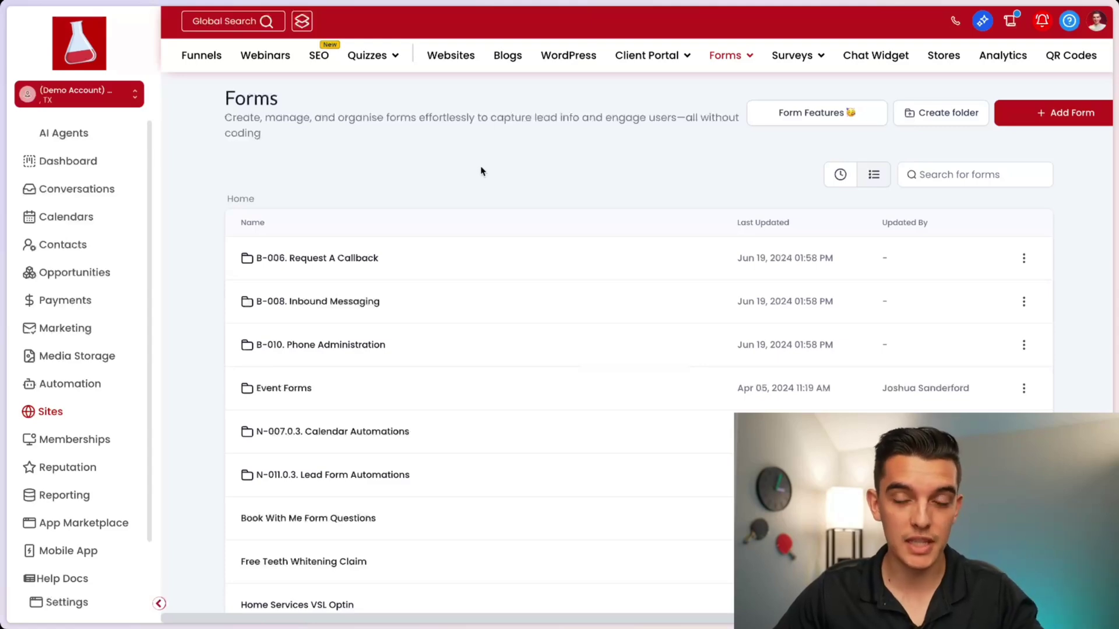
# Step: Start a new form and bring up its Integrate sharing and embed options
pyautogui.click(1029, 126)
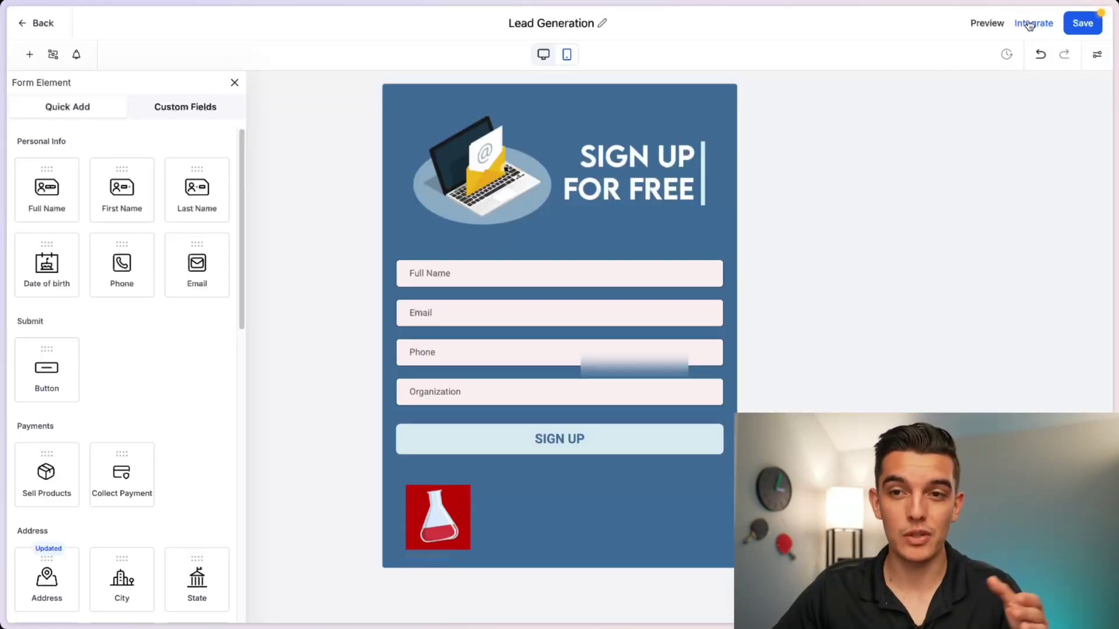
pyautogui.click(1030, 24)
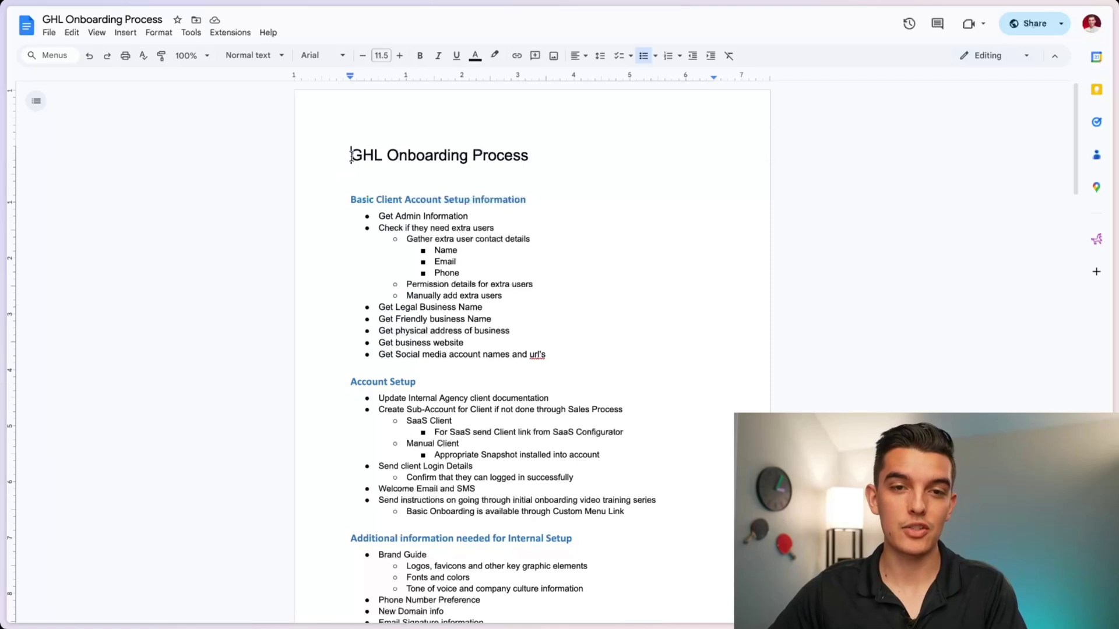
pyautogui.moveTo(351, 156); pyautogui.dragTo(532, 158)
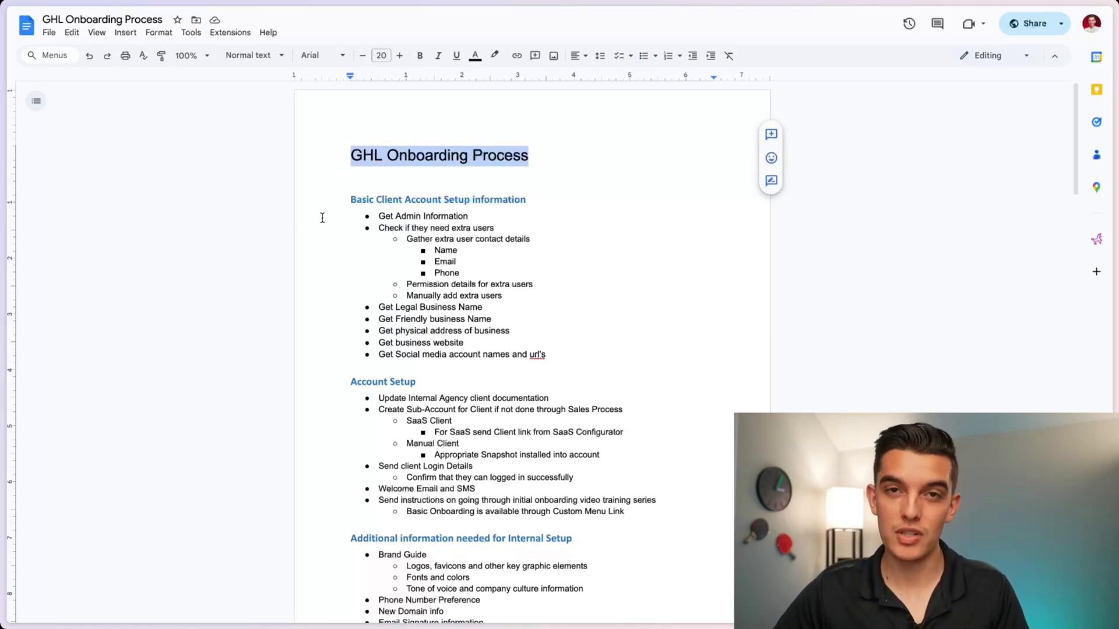
pyautogui.scroll(-3, 325, 219)
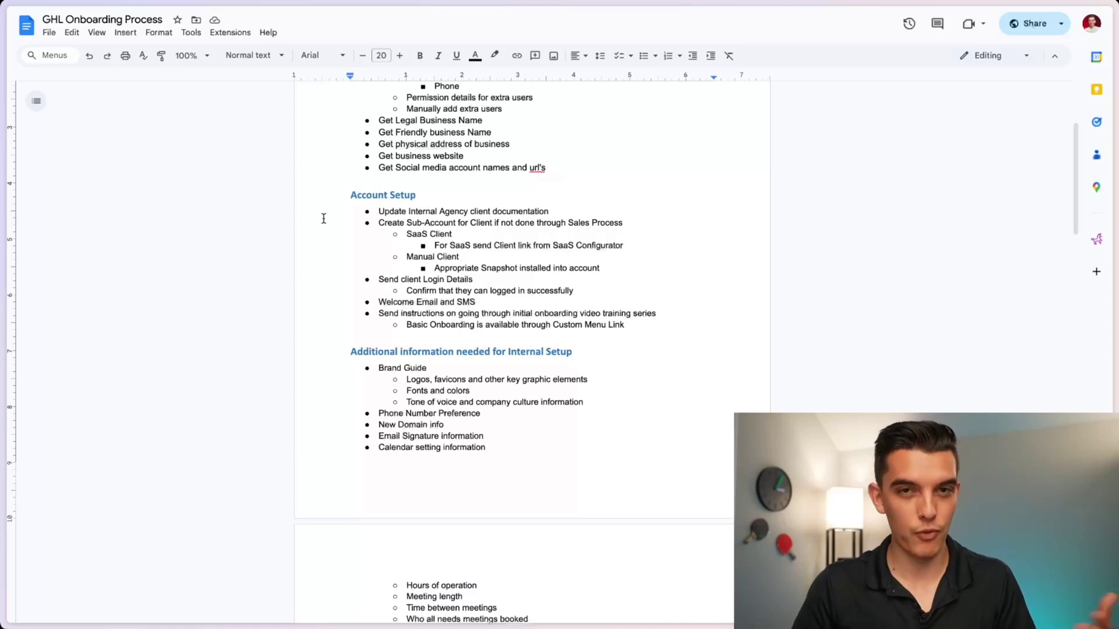
pyautogui.moveTo(309, 120); pyautogui.dragTo(963, 145)
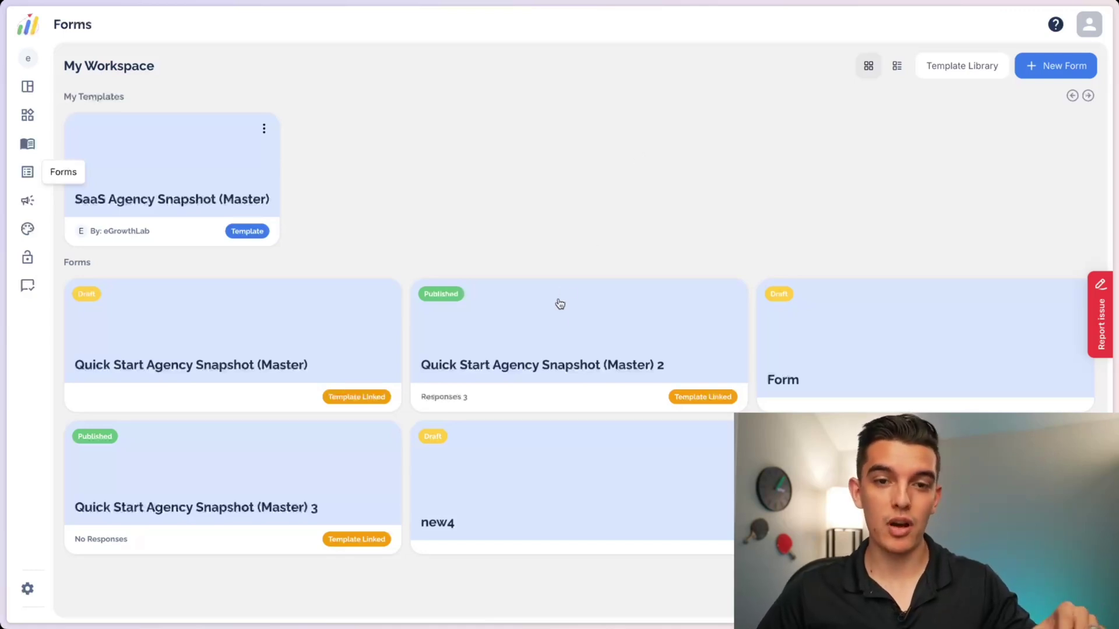
# Step: Open the Quick Start Agency Snapshot (Master) 2 form card from My Workspace
pyautogui.click(554, 320)
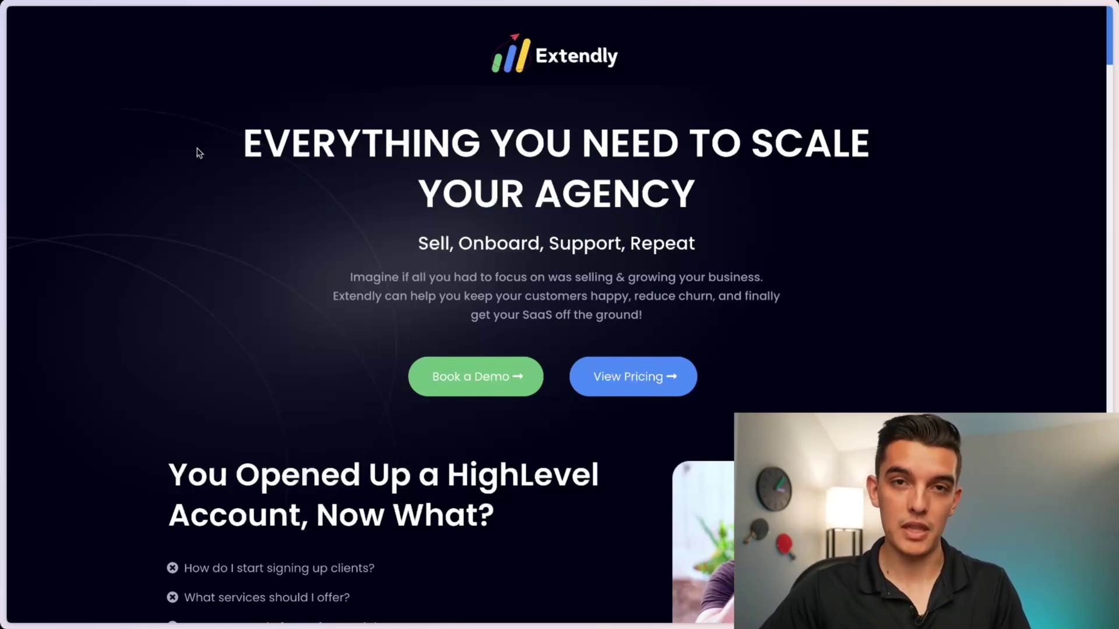
pyautogui.scroll(-9, 197, 152)
pyautogui.scroll(-6, 190, 151)
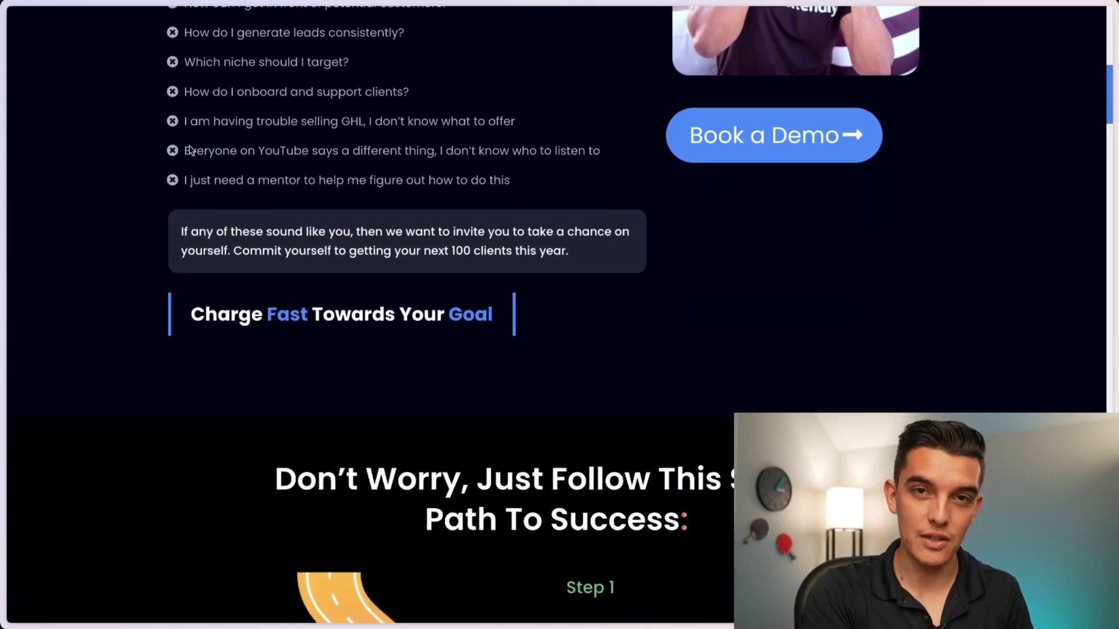